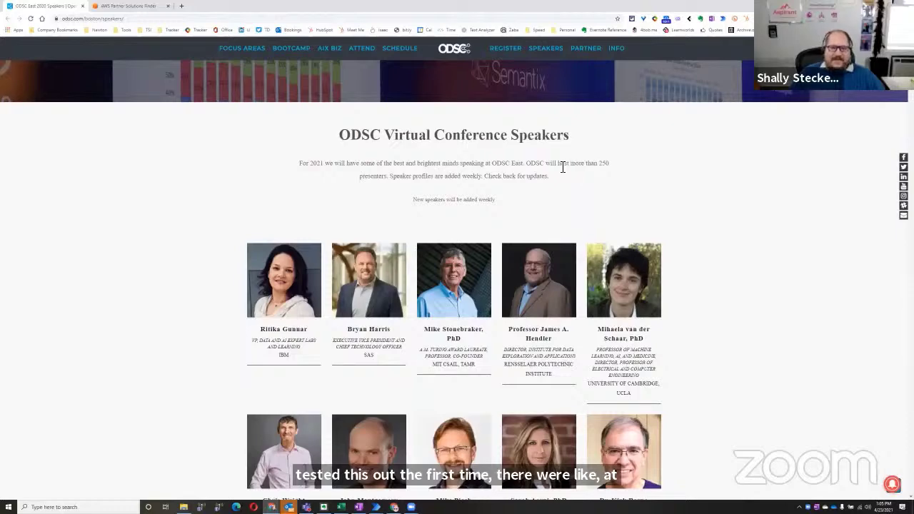
Step: Browse the ODSC conference speakers list and view the bio of the machine intelligence scientist from Draper
scroll(500, 222, down, 1)
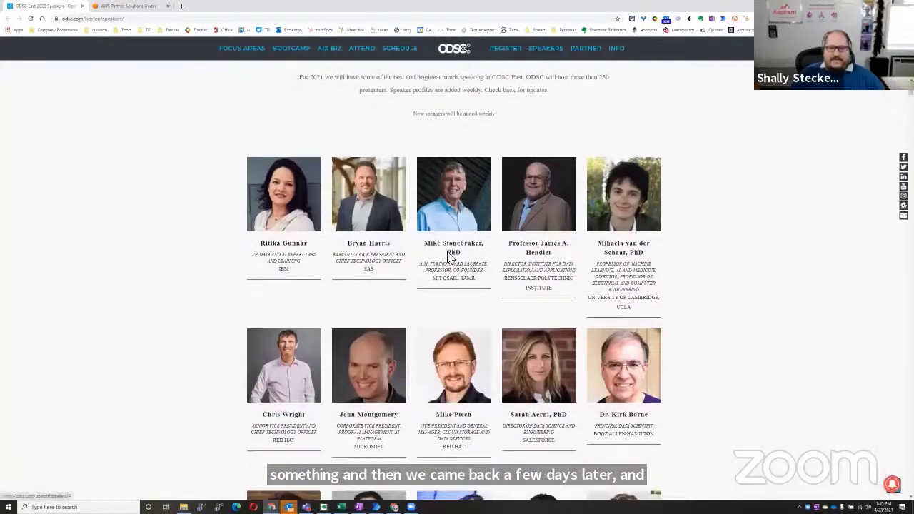
scroll(450, 258, down, 3)
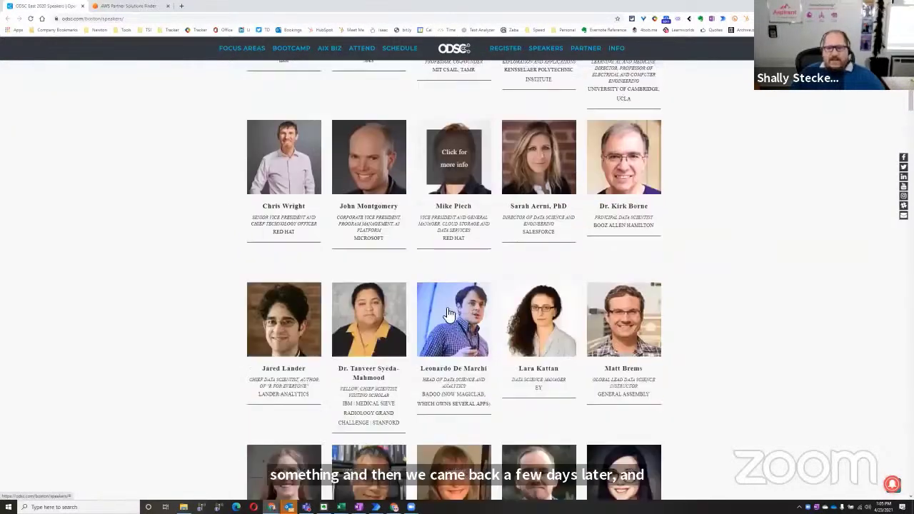
scroll(449, 314, down, 1)
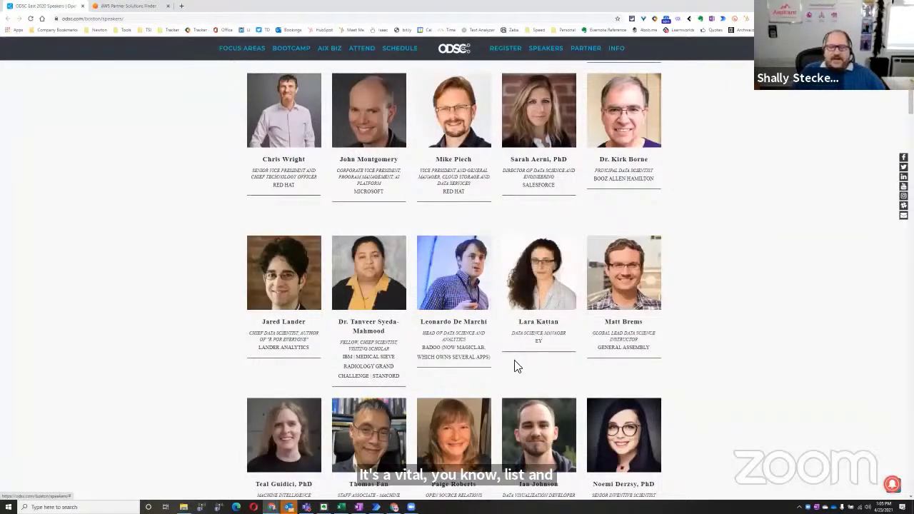
scroll(779, 366, down, 1)
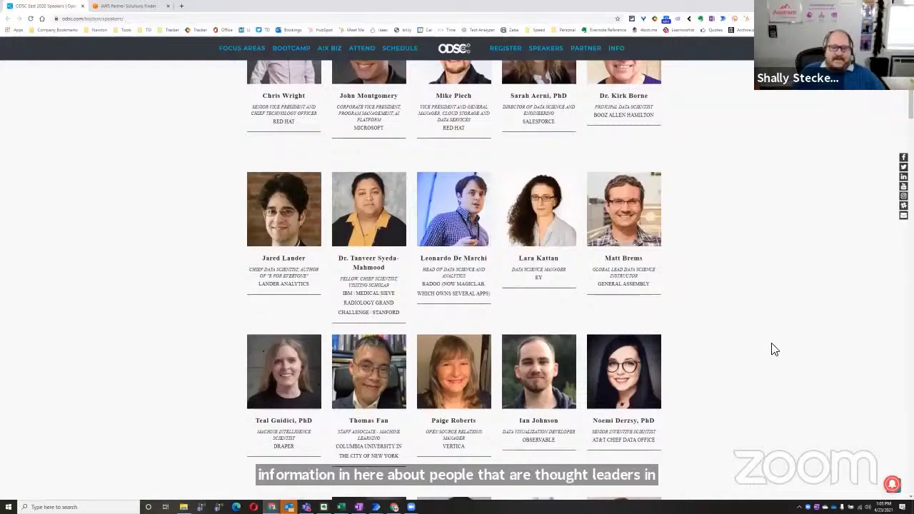
click(281, 376)
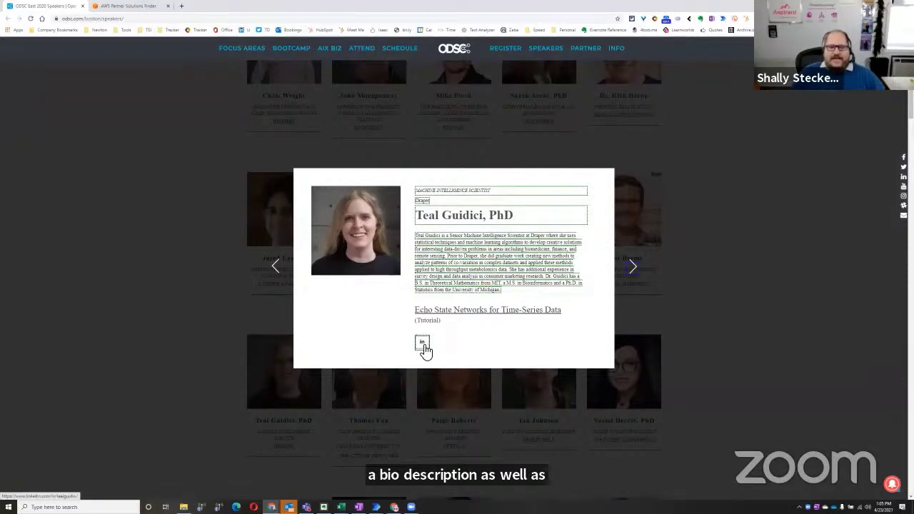
click(798, 313)
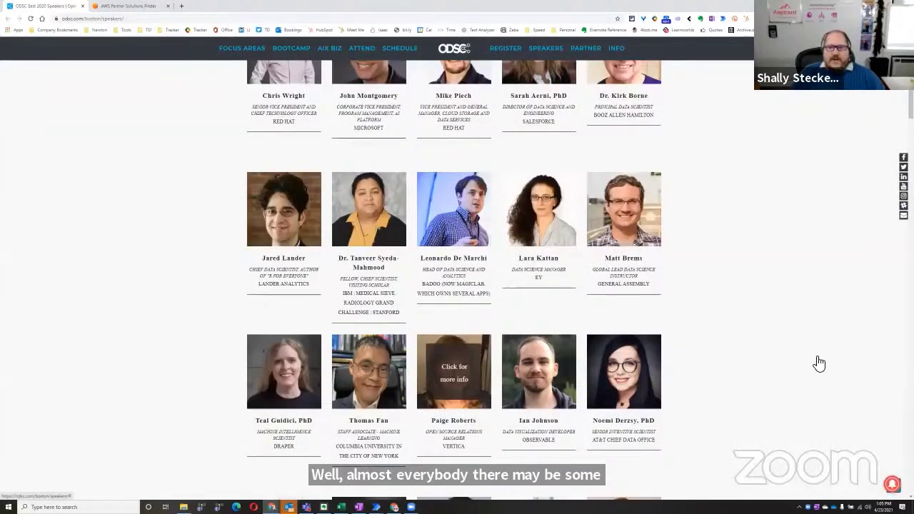
Step: View the bio of the SAS executive vice president in the first row of speakers, then close it
scroll(660, 348, up, 10)
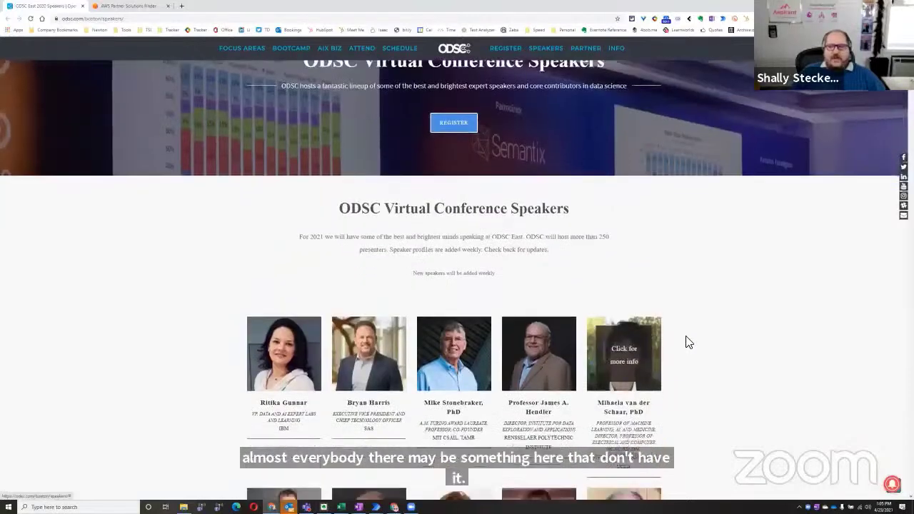
scroll(688, 343, down, 2)
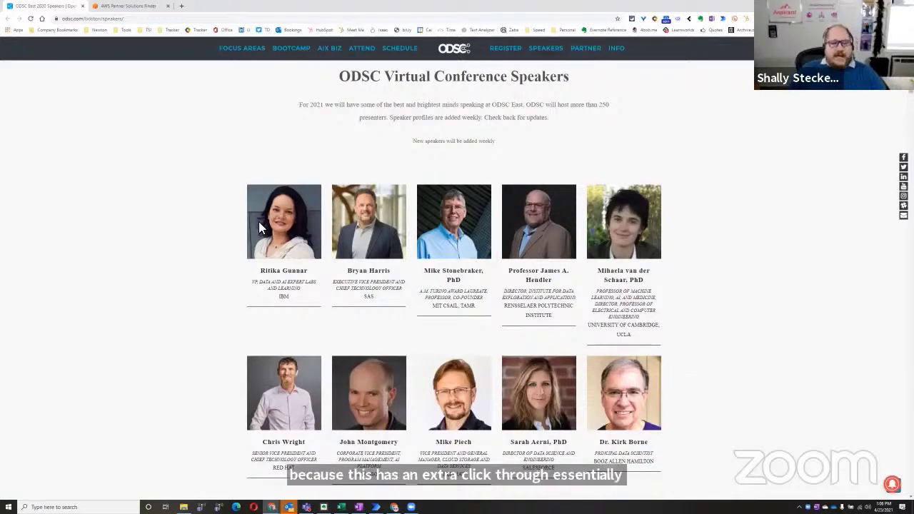
click(369, 222)
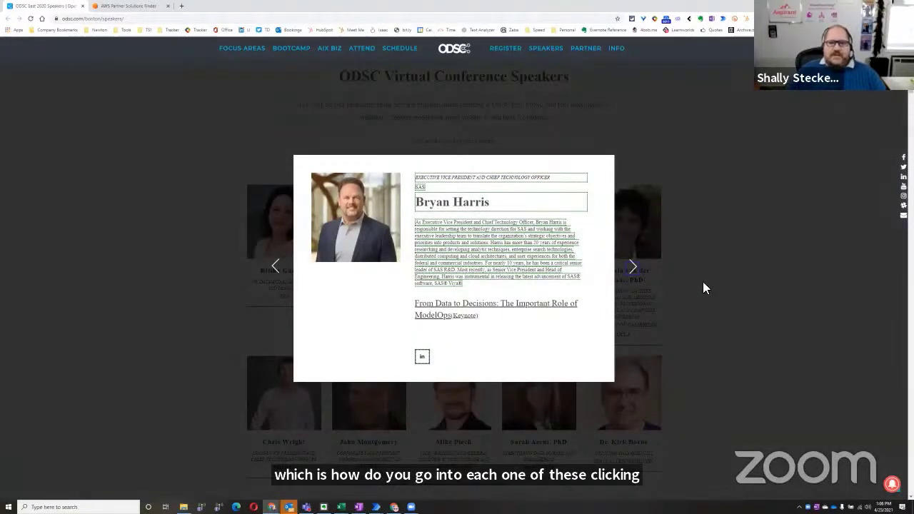
click(770, 299)
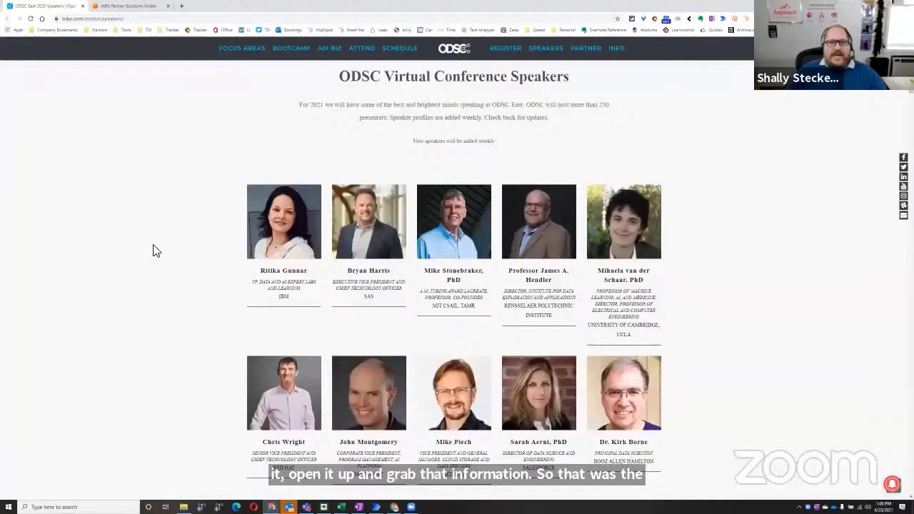
Step: Switch to the List Scrape Enrich with Seekout flow in Power Automate Desktop and reposition its window over the speakers page
key(alt+Tab)
key(alt+Tab)
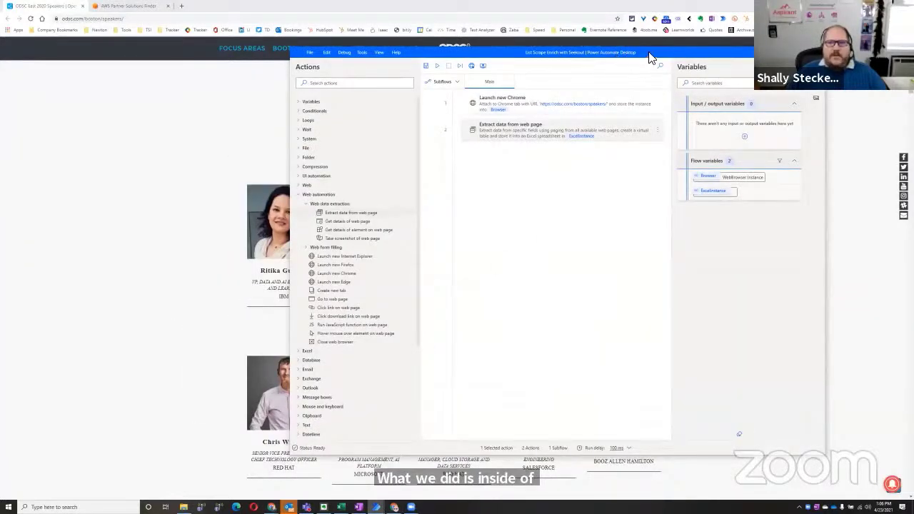
drag(651, 59, 422, 207)
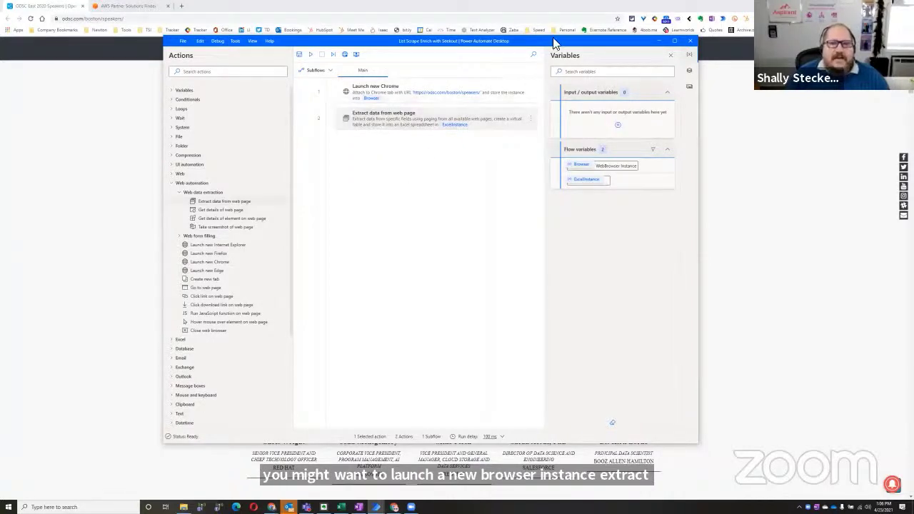
drag(557, 44, 570, 45)
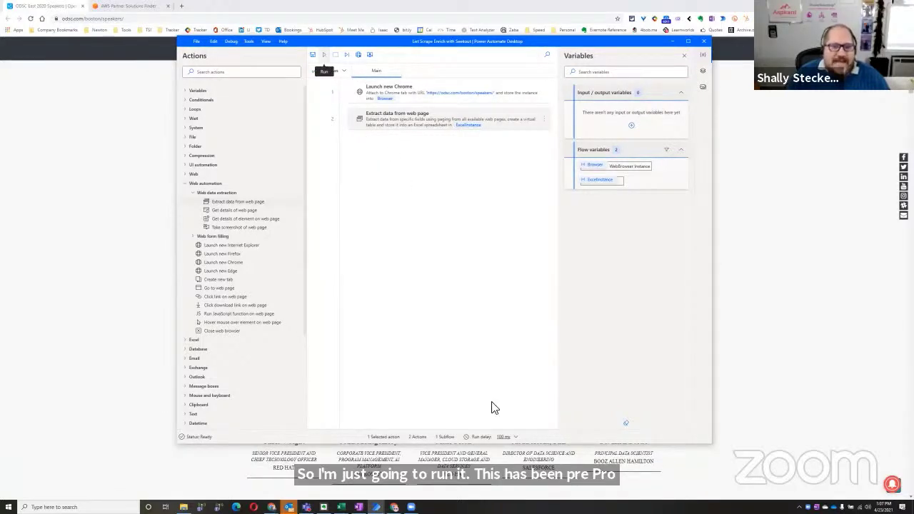
Step: View the flow list in the Power Automate Desktop console and minimize the console
mouse_move(377, 506)
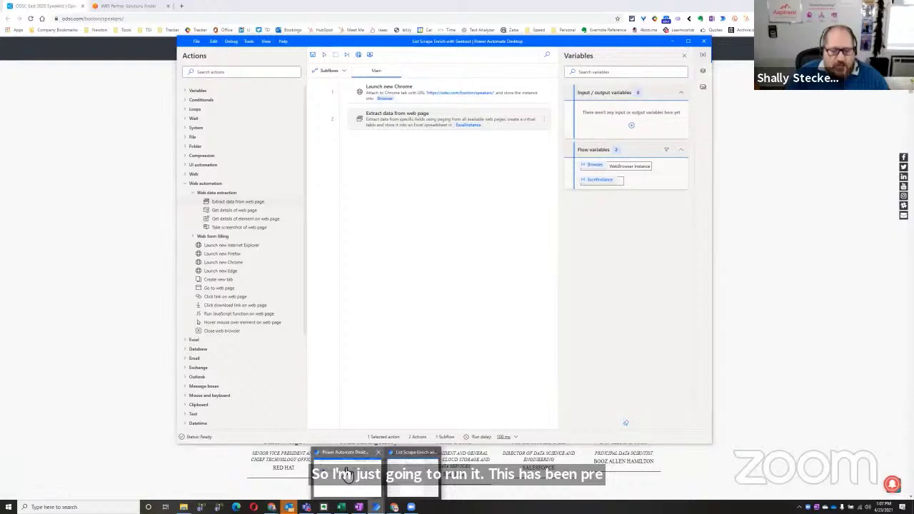
click(349, 457)
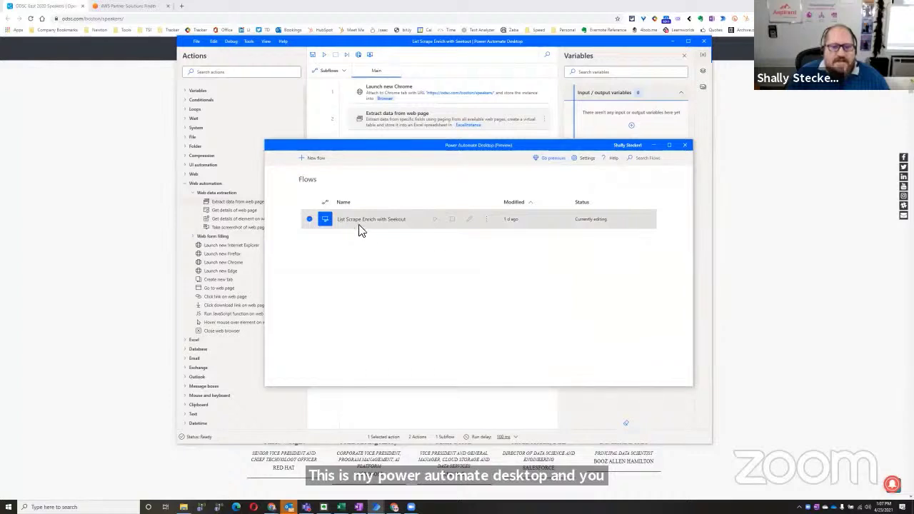
click(653, 145)
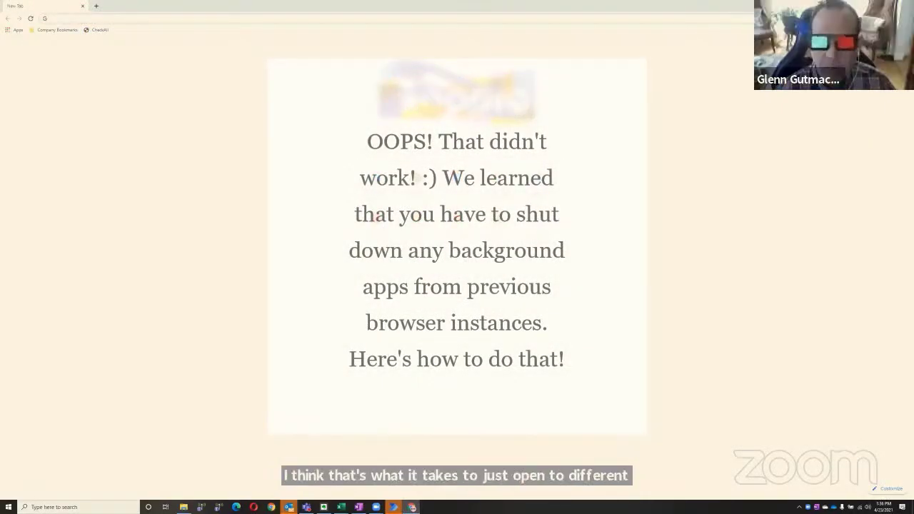
Step: Switch Chrome from the Presentation profile to the main work profile and close the extra browser window
key(alt+F4)
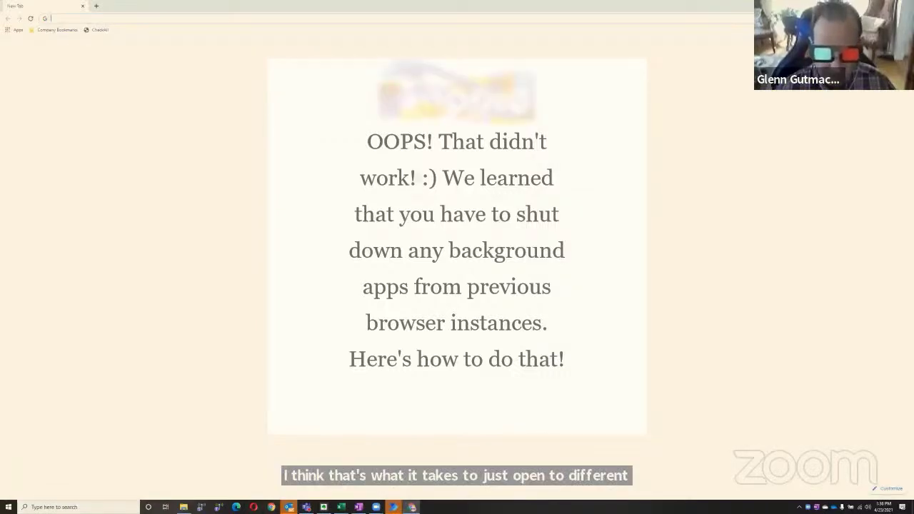
click(896, 18)
click(821, 166)
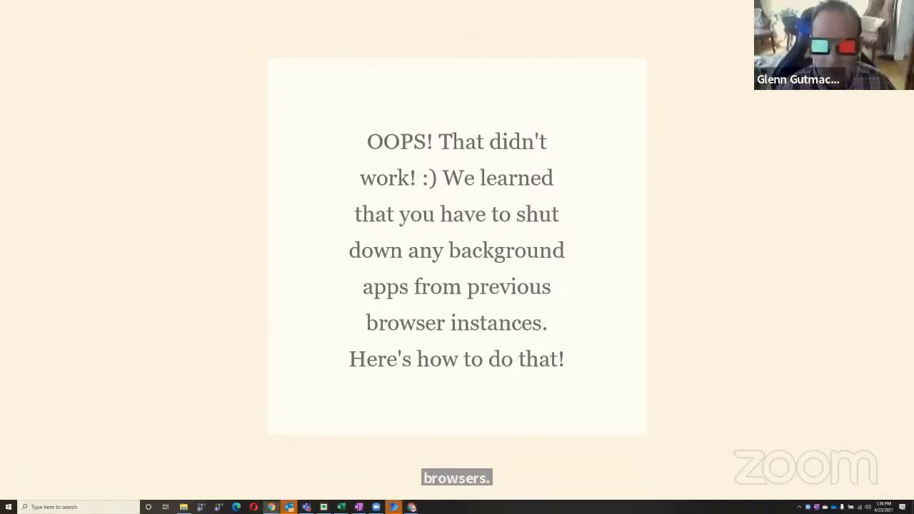
click(889, 6)
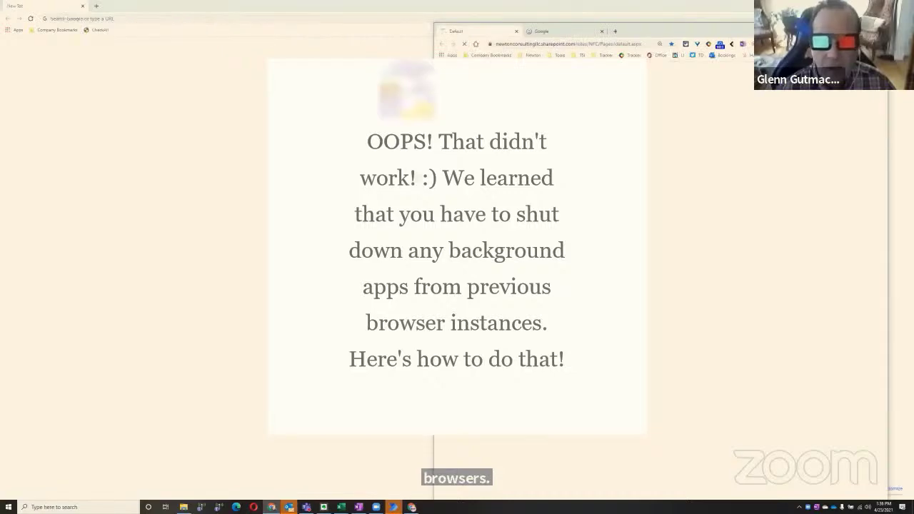
click(906, 6)
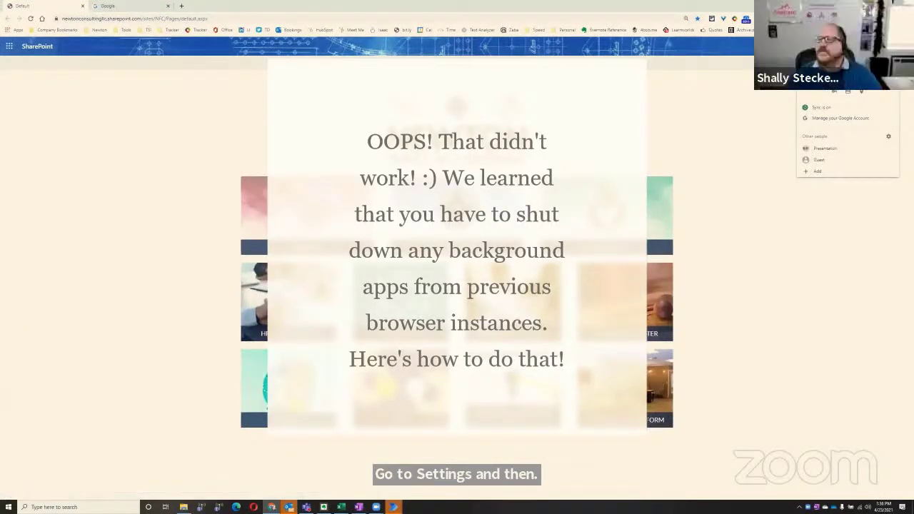
Step: Turn off continuing to run background apps when Google Chrome is closed in Chrome's advanced system settings
click(907, 19)
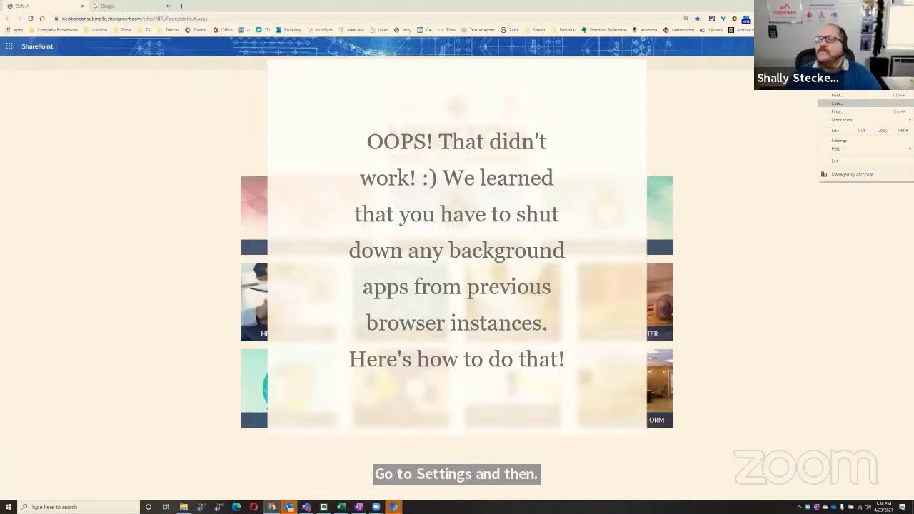
mouse_move(880, 123)
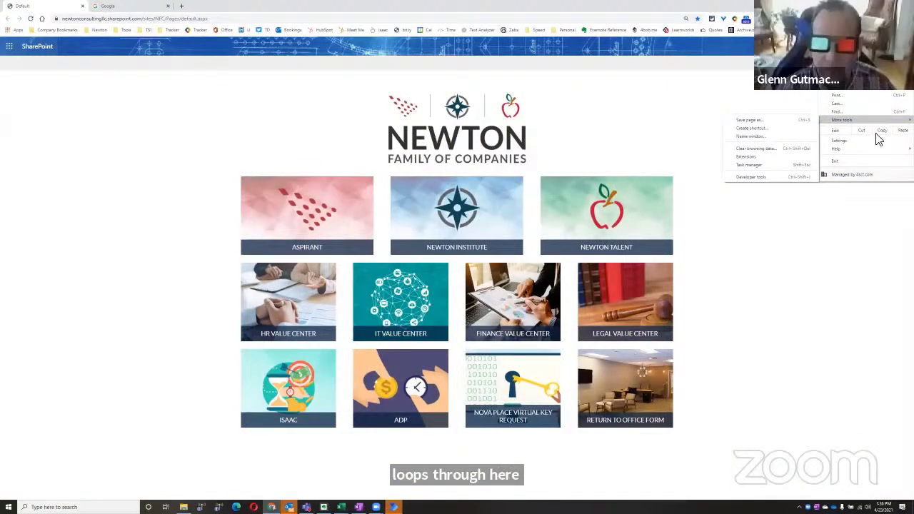
click(866, 142)
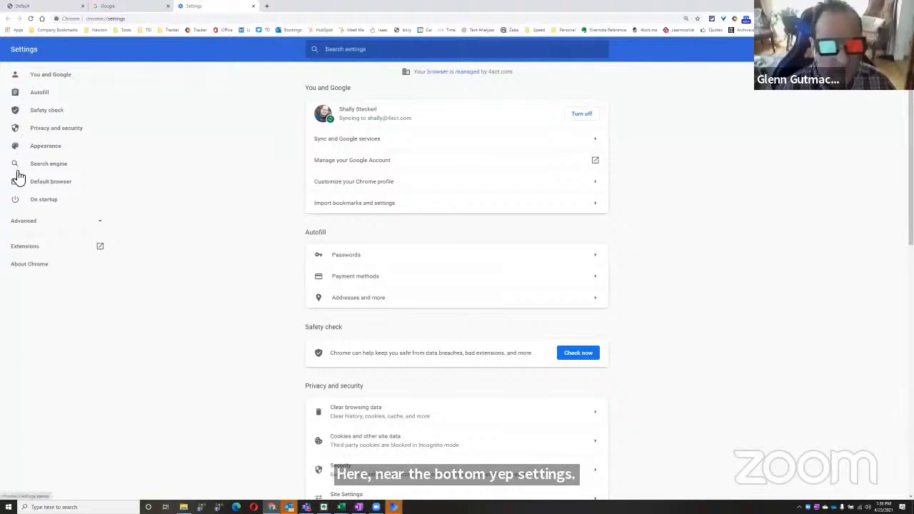
click(16, 222)
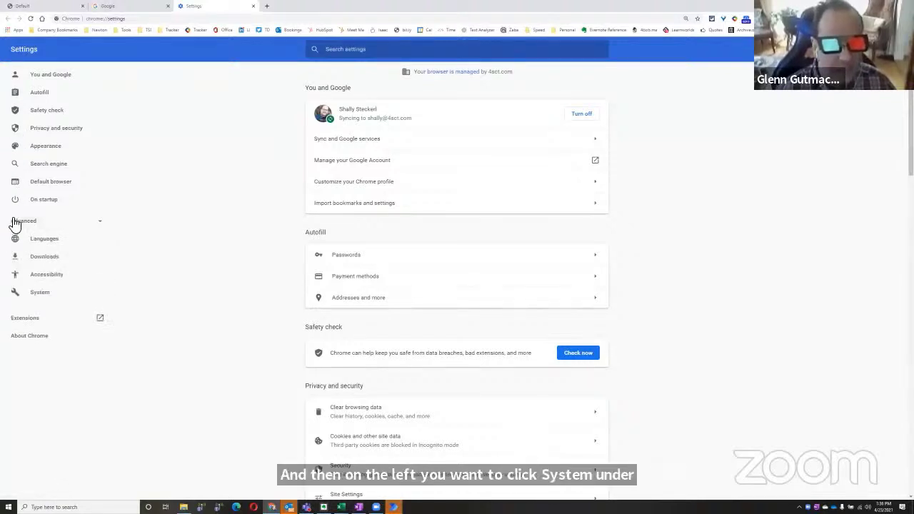
click(32, 292)
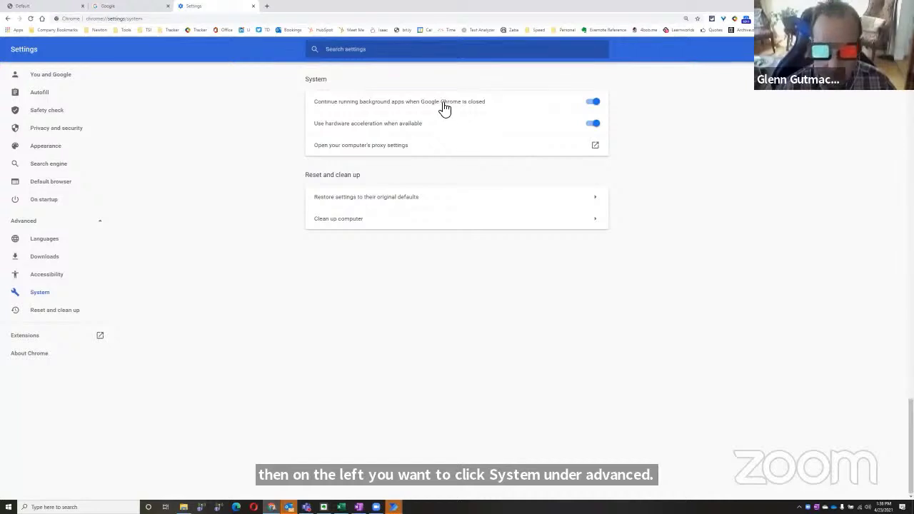
click(595, 104)
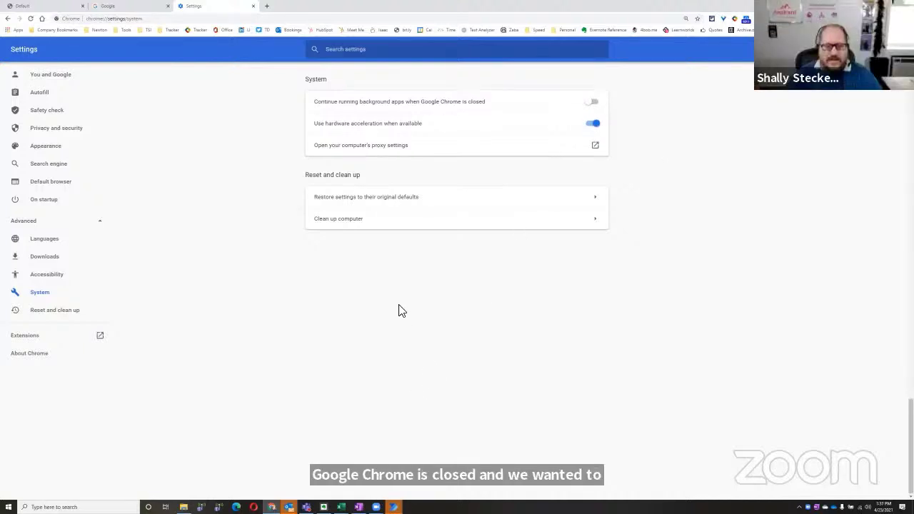
scroll(358, 294, up, 5)
scroll(303, 314, down, 2)
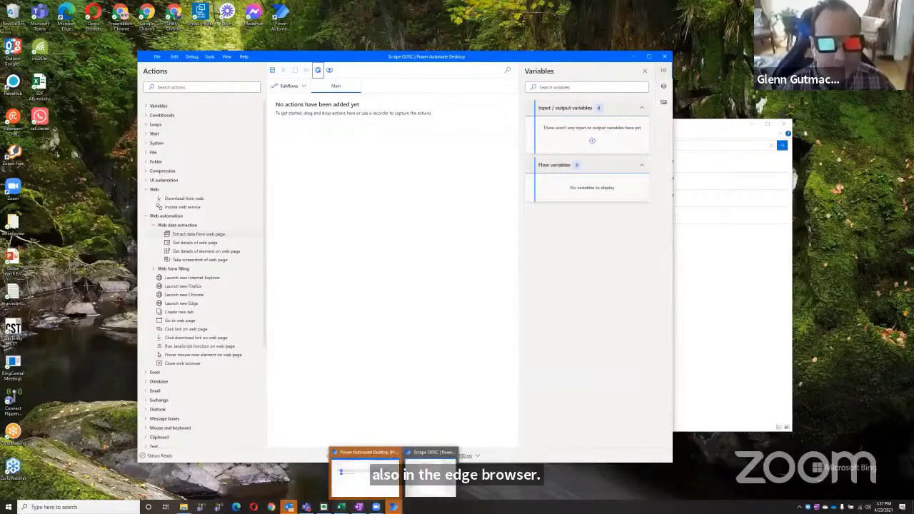
Step: Check the running apps and background processes in Task Manager for leftover browser instances, then close it
key(ctrl+alt+Delete)
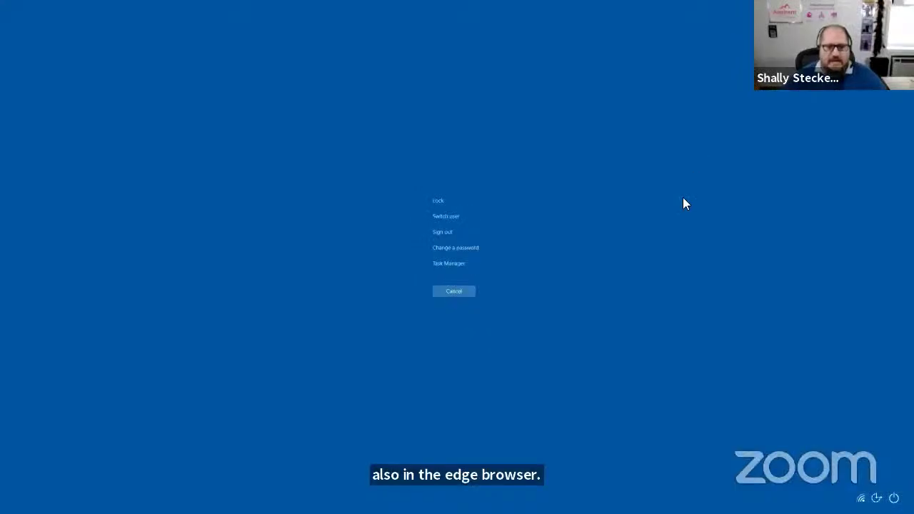
click(441, 269)
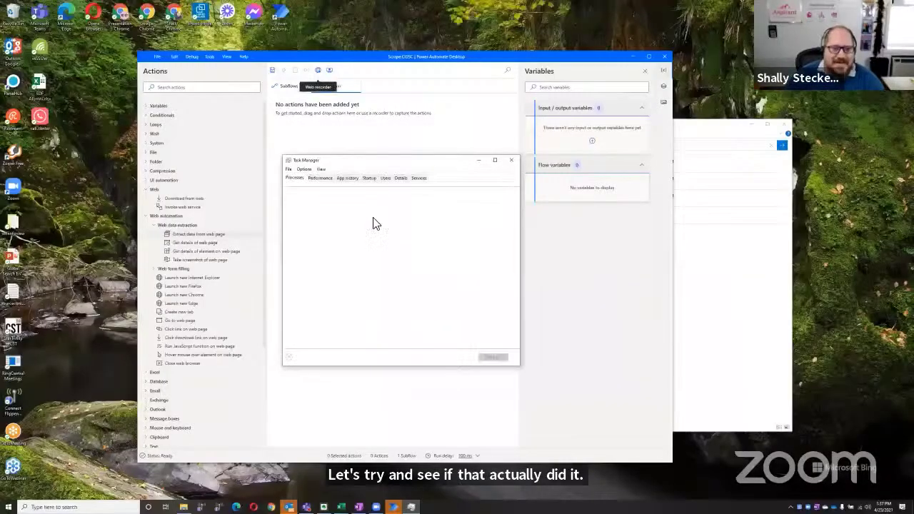
scroll(360, 303, down, 1)
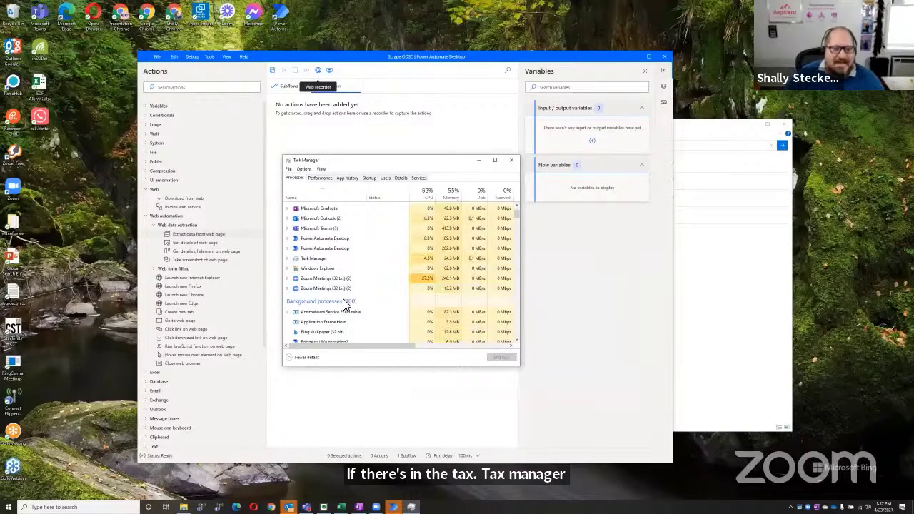
scroll(340, 293, down, 12)
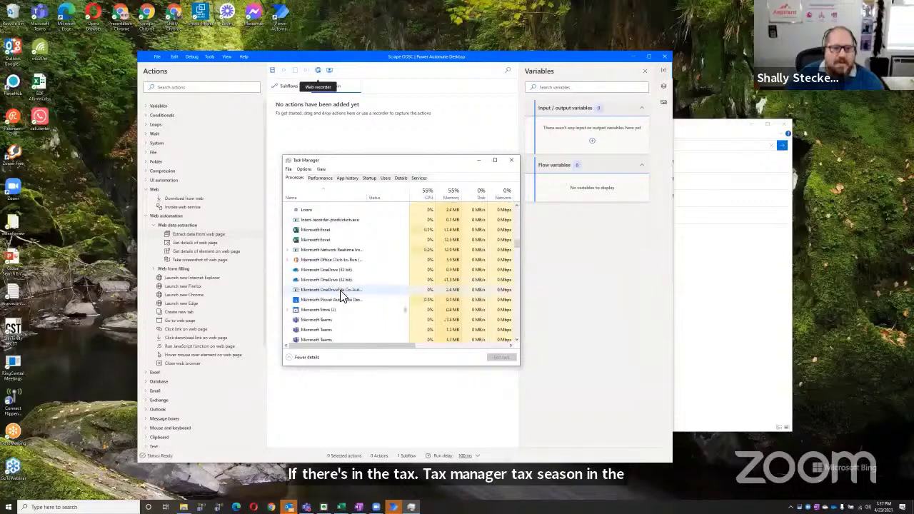
click(512, 160)
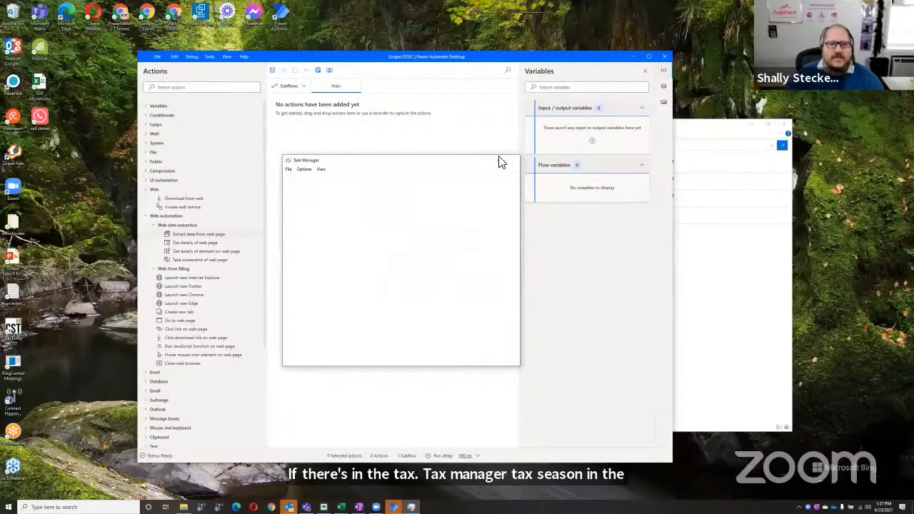
Step: Load the ODSC East speakers page at odsc.com/boston/speakers in Chrome
drag(567, 59, 663, 36)
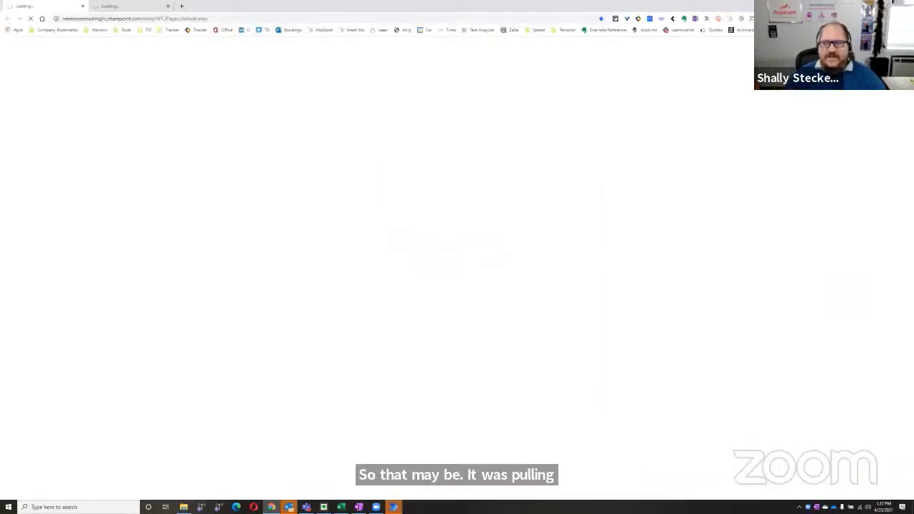
click(222, 19)
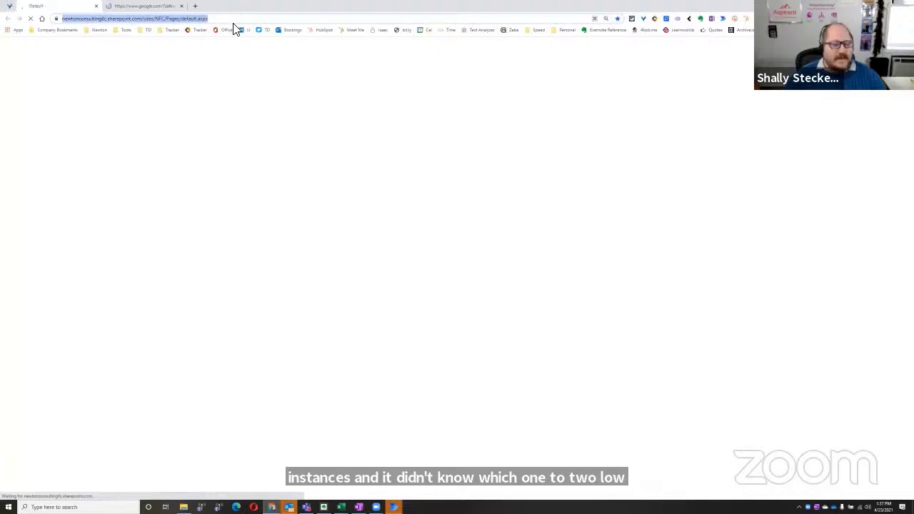
text(od)
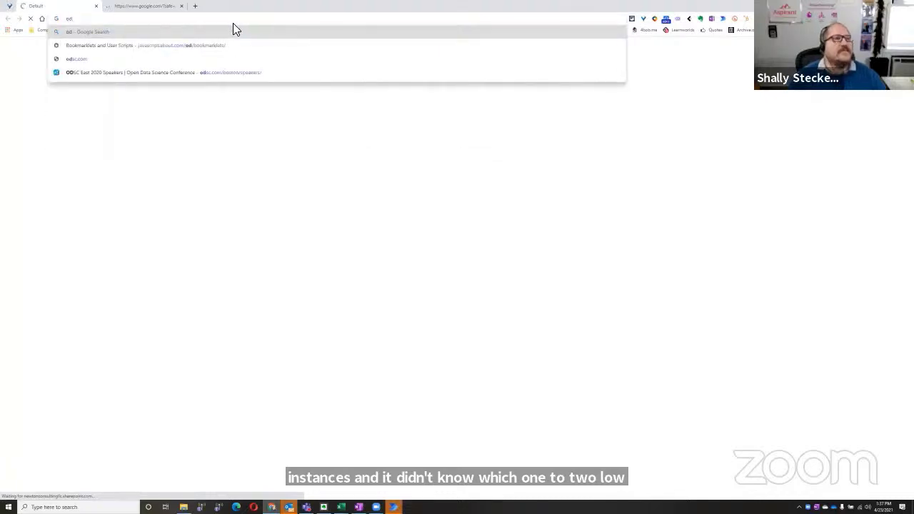
key(Down)
key(Down)
key(Down)
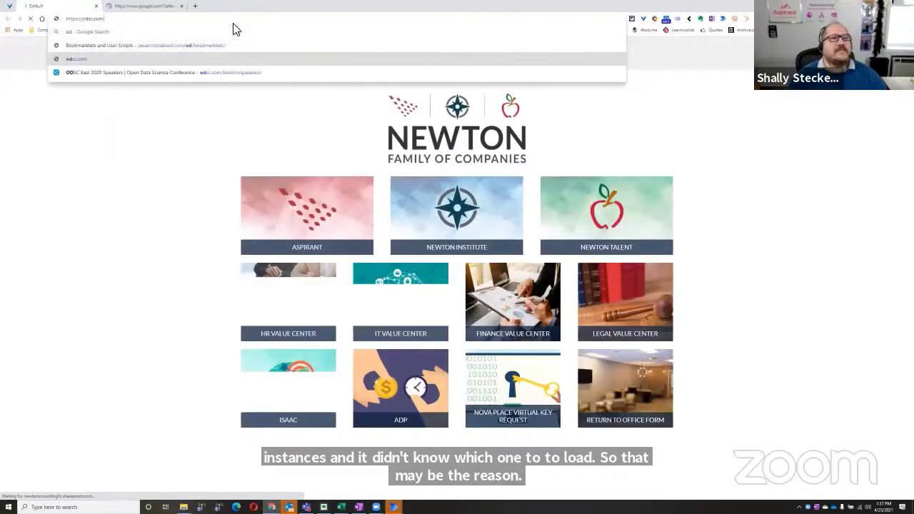
key(Return)
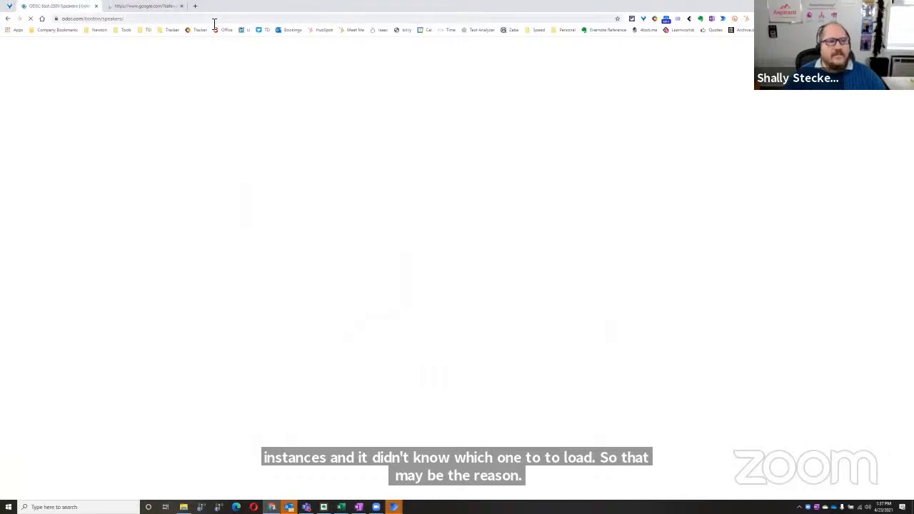
click(200, 20)
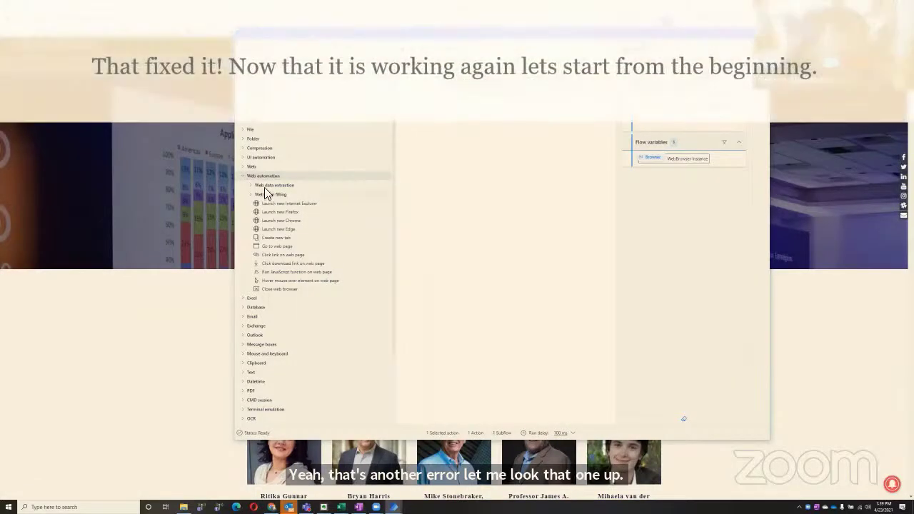
Step: Add an Extract data from web page action with Excel spreadsheet as the store data mode, and activate the live web helper on the speakers page
click(260, 189)
drag(307, 195, 505, 127)
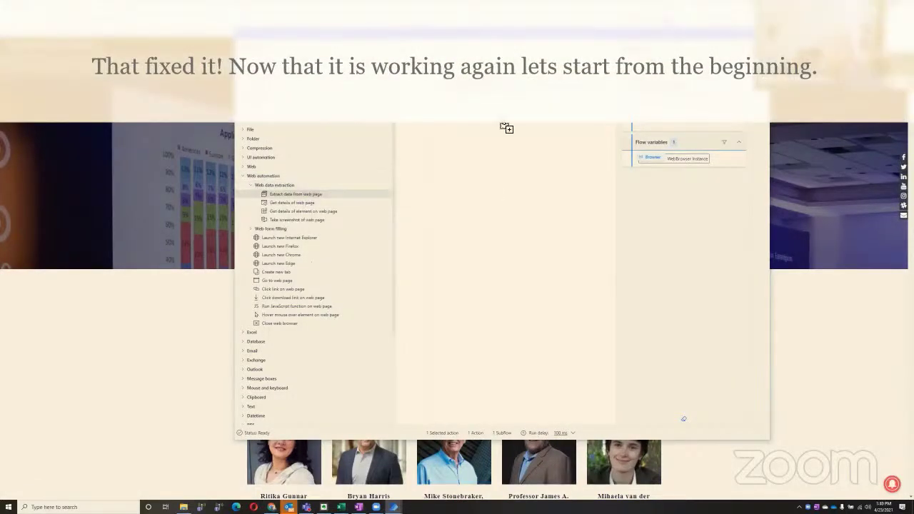
drag(364, 248, 538, 151)
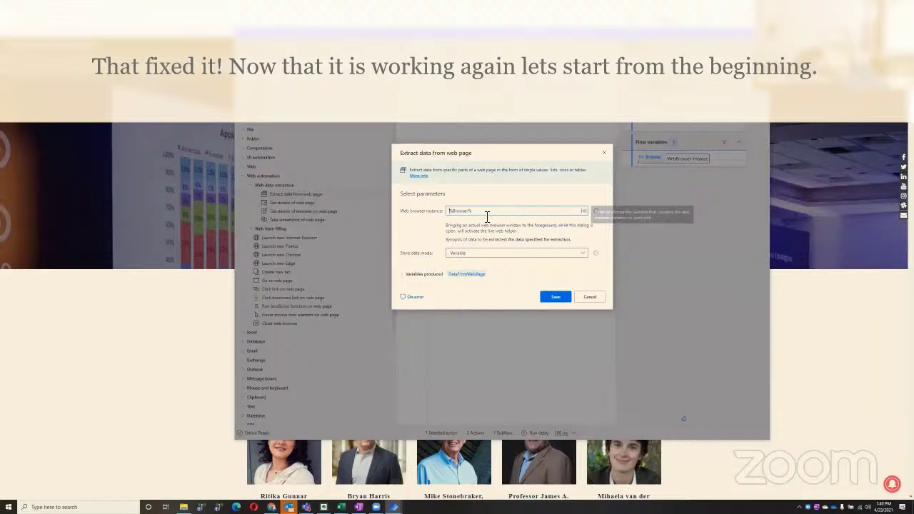
click(462, 258)
click(462, 272)
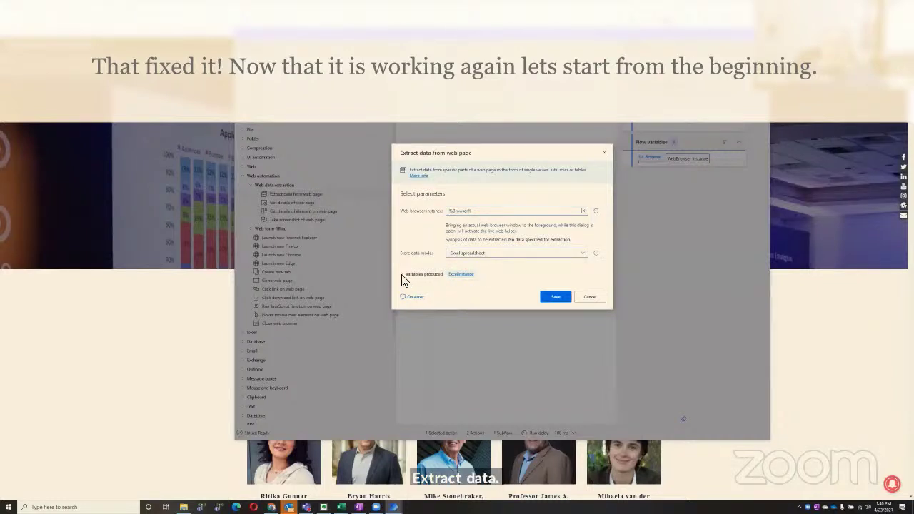
click(403, 278)
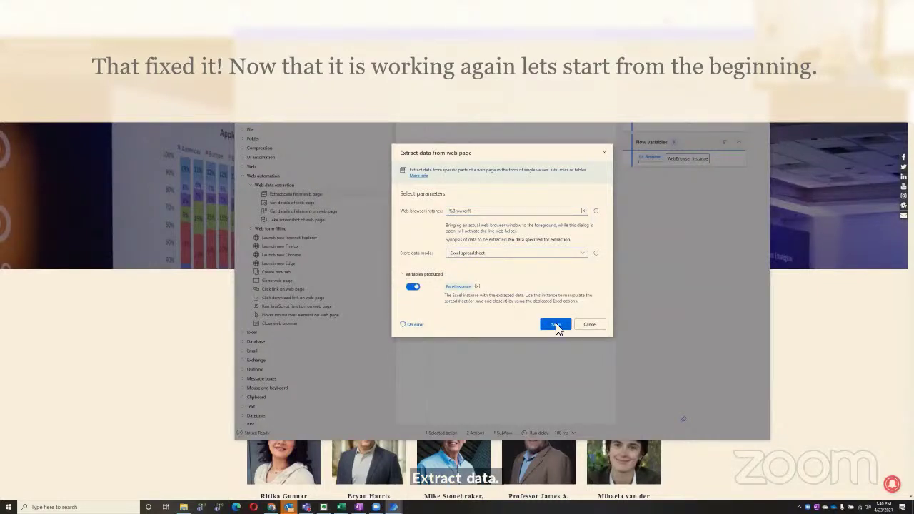
click(119, 360)
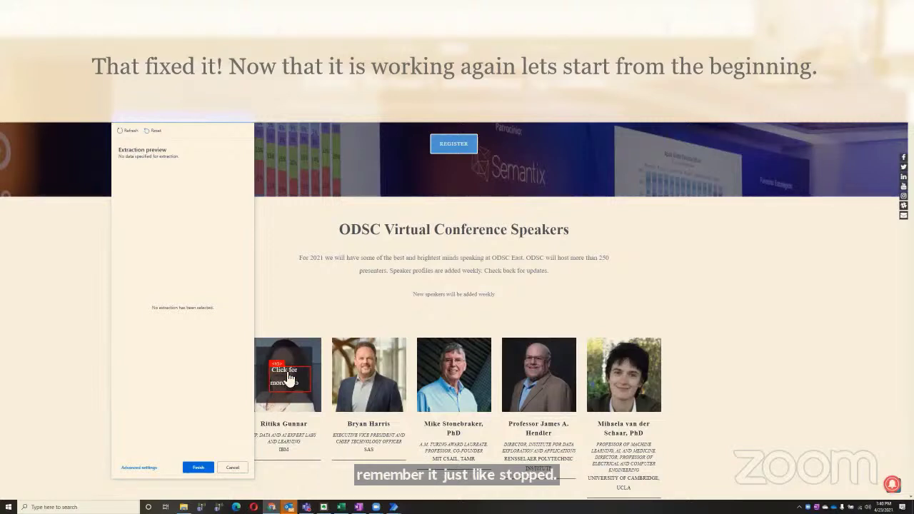
click(291, 382)
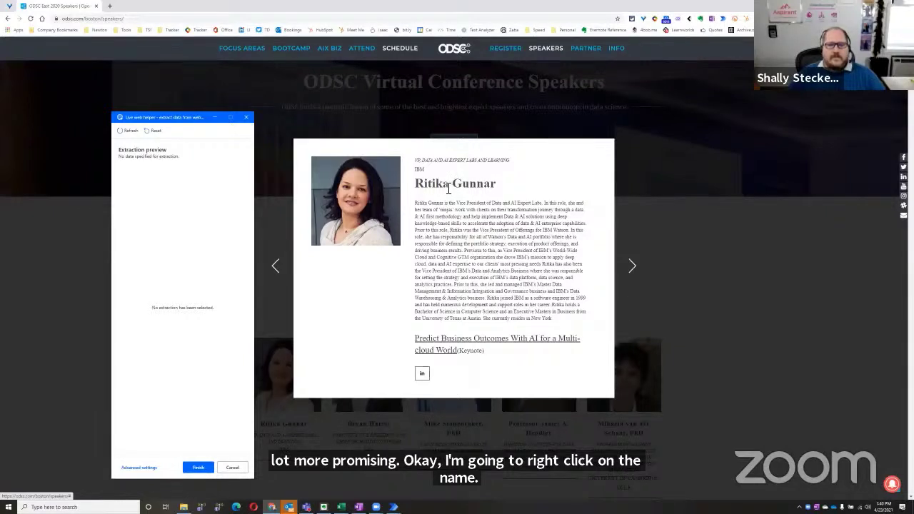
click(815, 228)
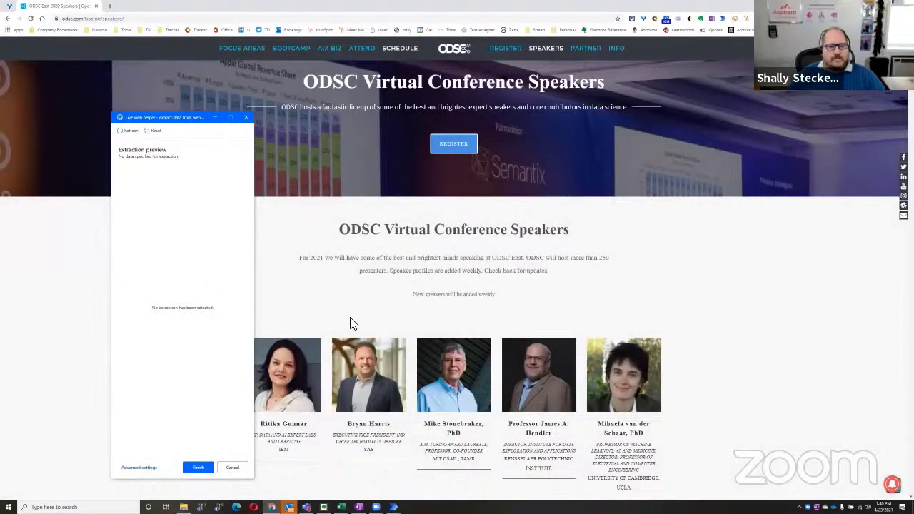
scroll(350, 324, down, 3)
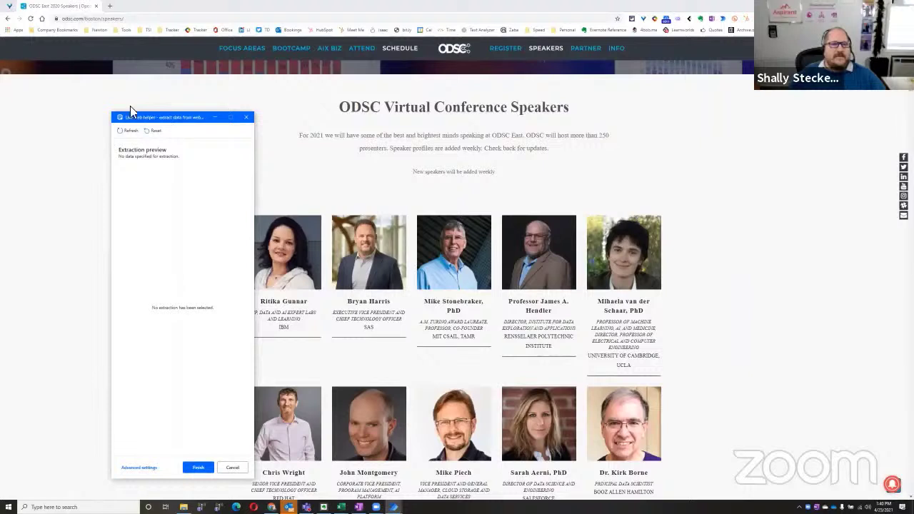
click(281, 260)
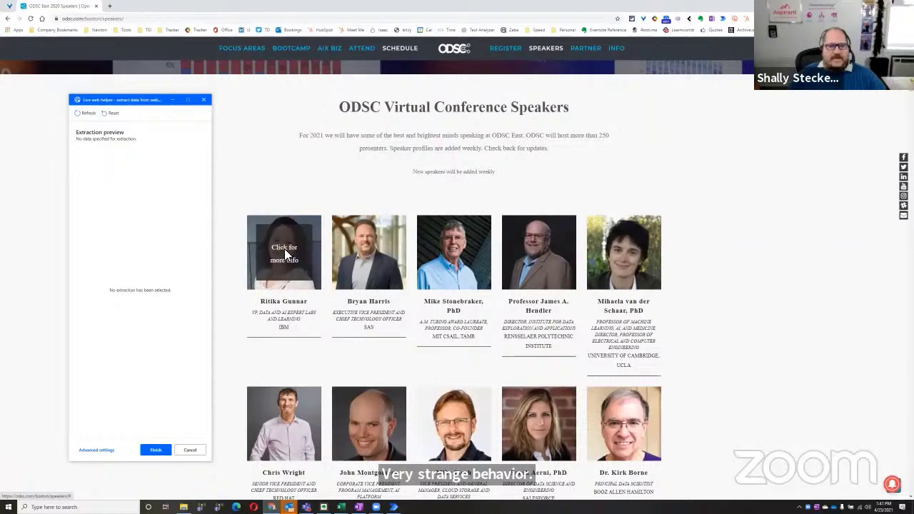
click(310, 249)
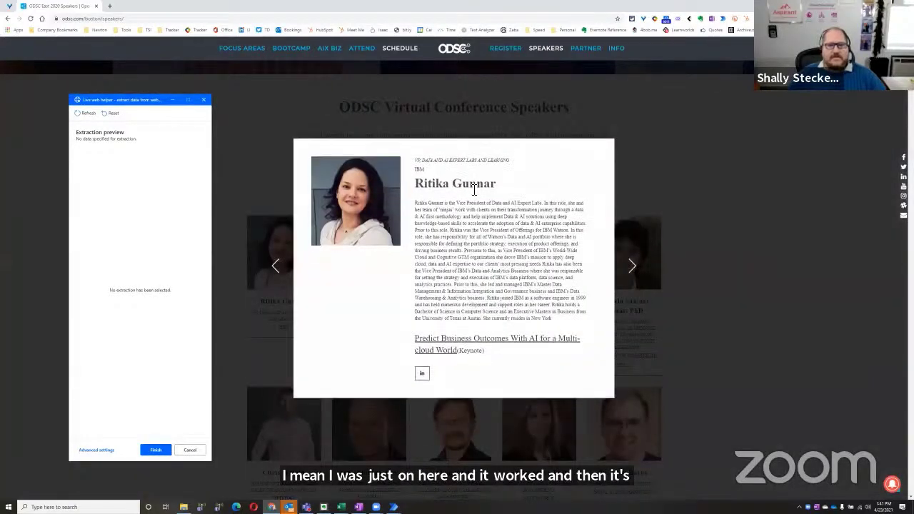
key(Escape)
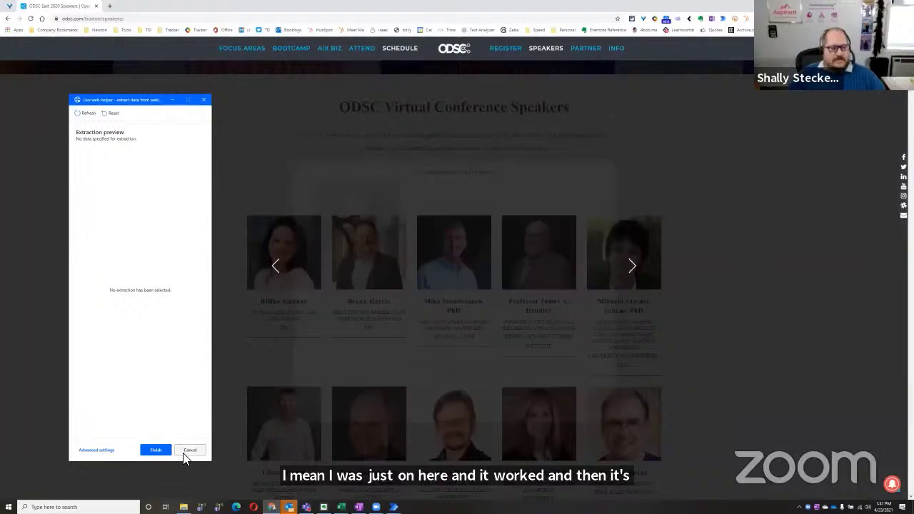
key(alt+Tab)
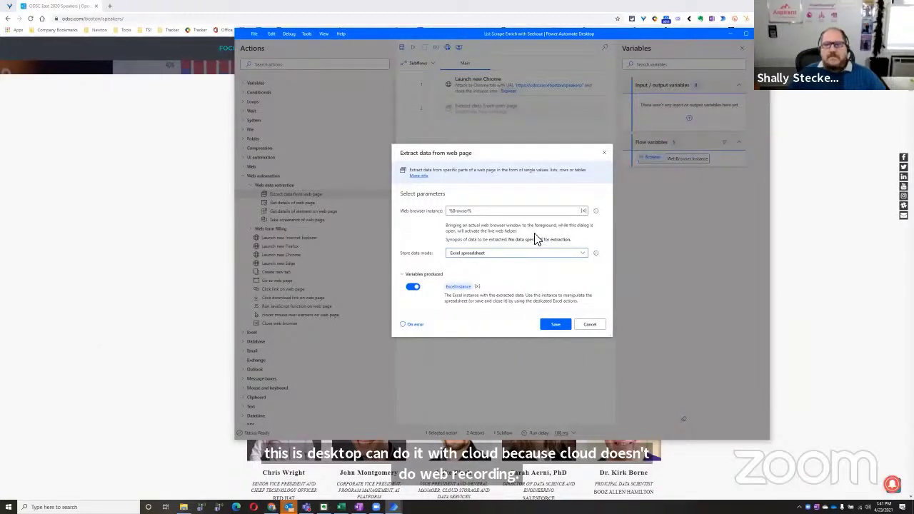
Step: Reactivate the live web helper on the speakers page and open the first speaker's details popup
click(111, 328)
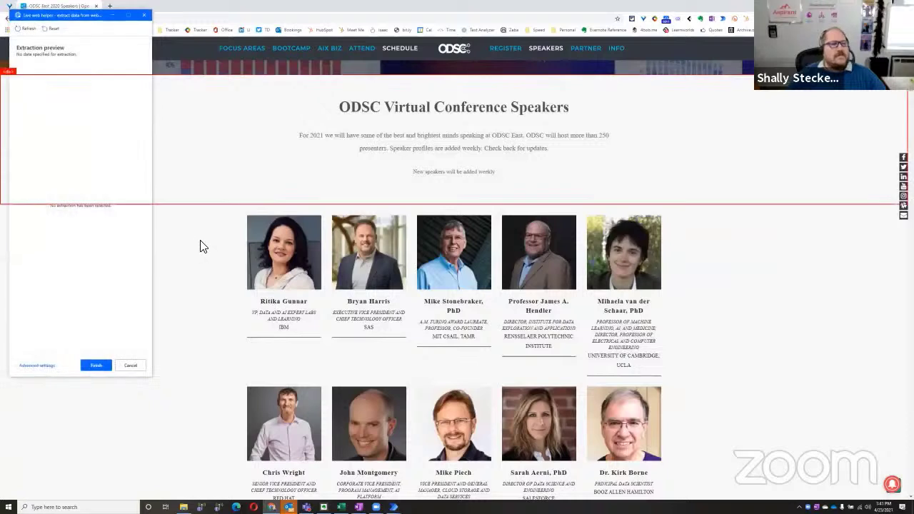
right_click(284, 258)
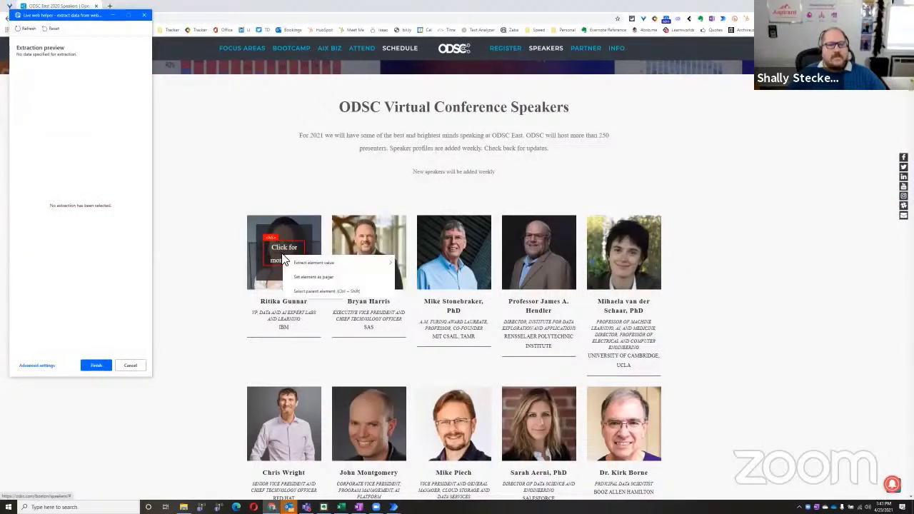
click(290, 252)
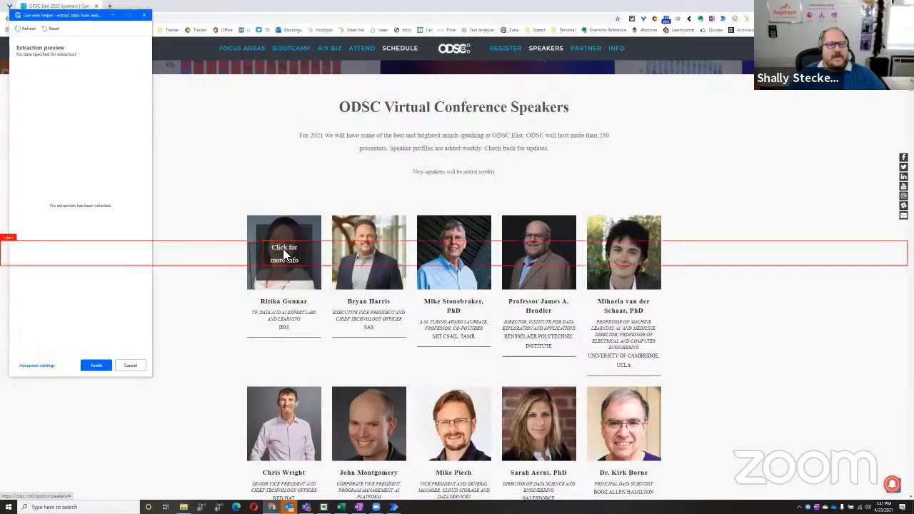
click(286, 253)
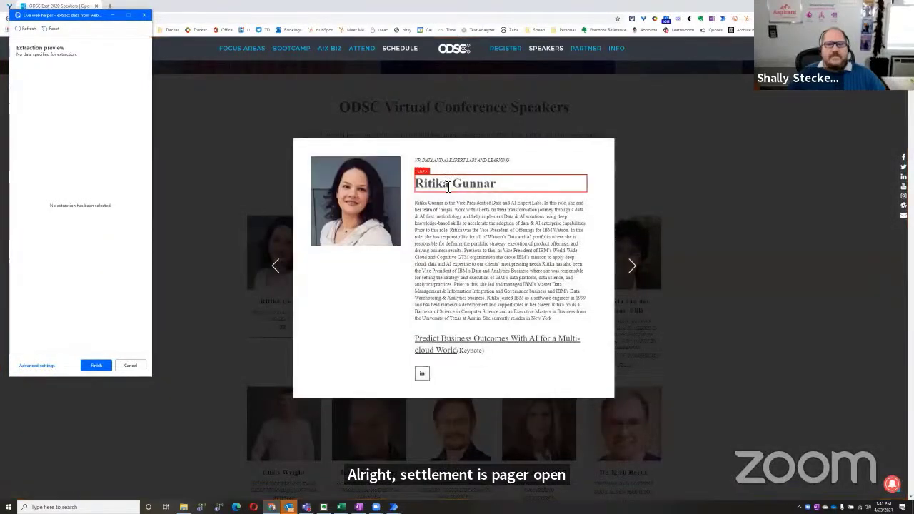
Step: Extract the text values of the speaker's name and job title from the details popup
right_click(492, 191)
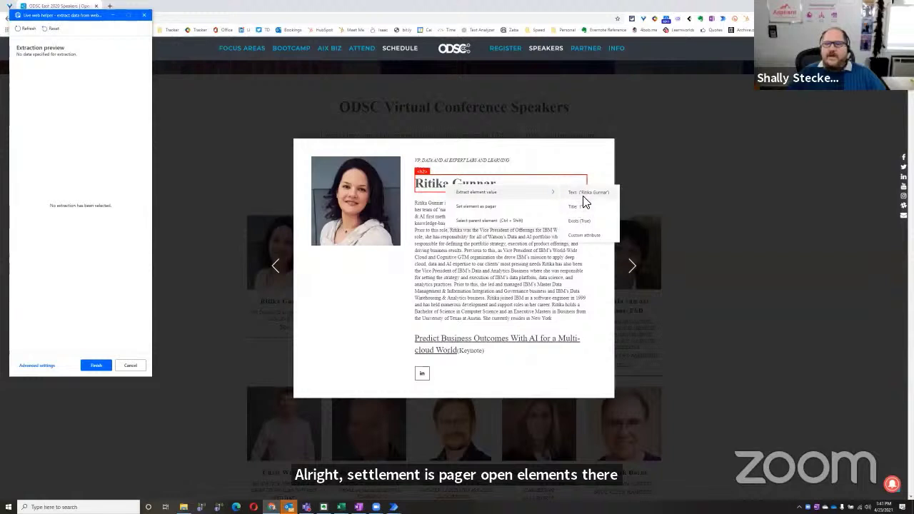
click(455, 205)
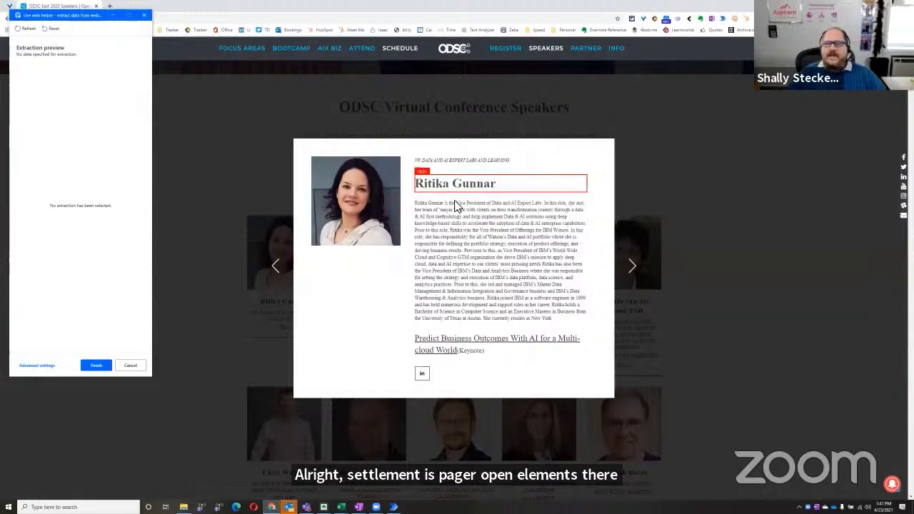
right_click(437, 161)
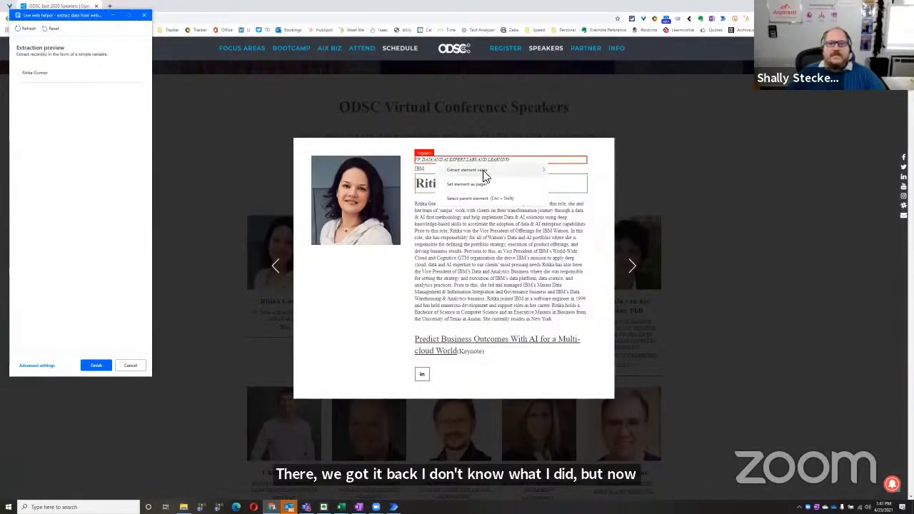
mouse_move(485, 176)
click(567, 175)
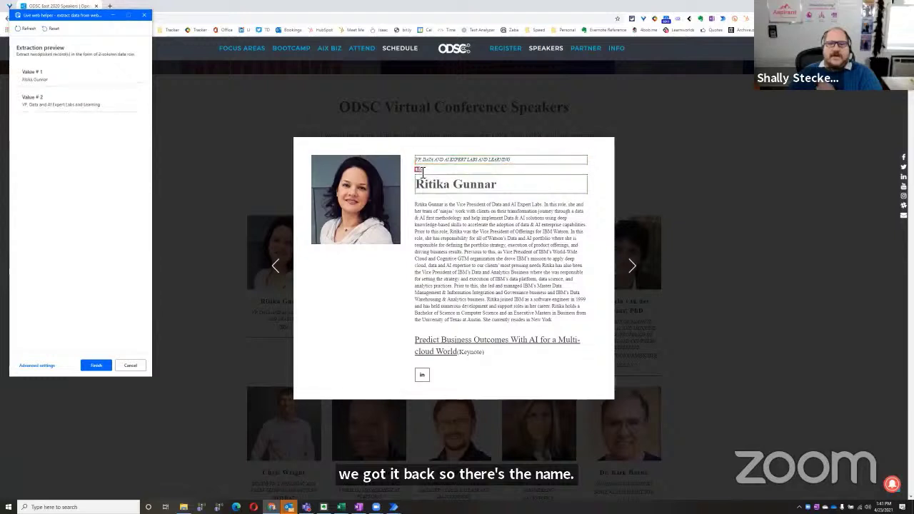
Step: Extract the text values of the speaker's company and biography from the details popup
right_click(447, 178)
mouse_move(465, 179)
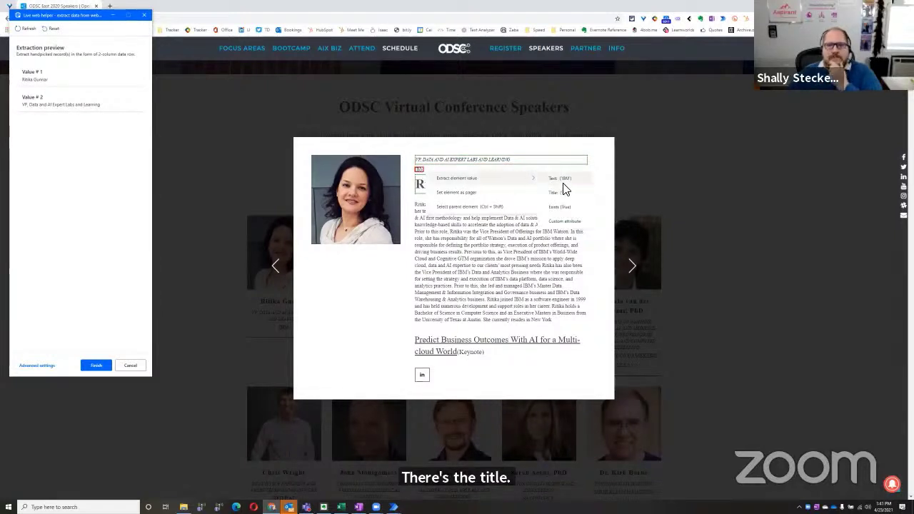
click(555, 180)
right_click(546, 235)
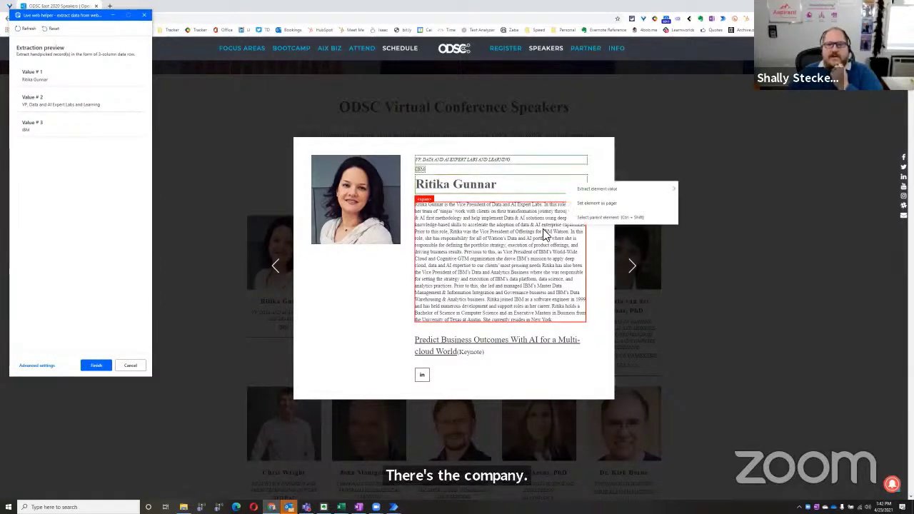
mouse_move(623, 189)
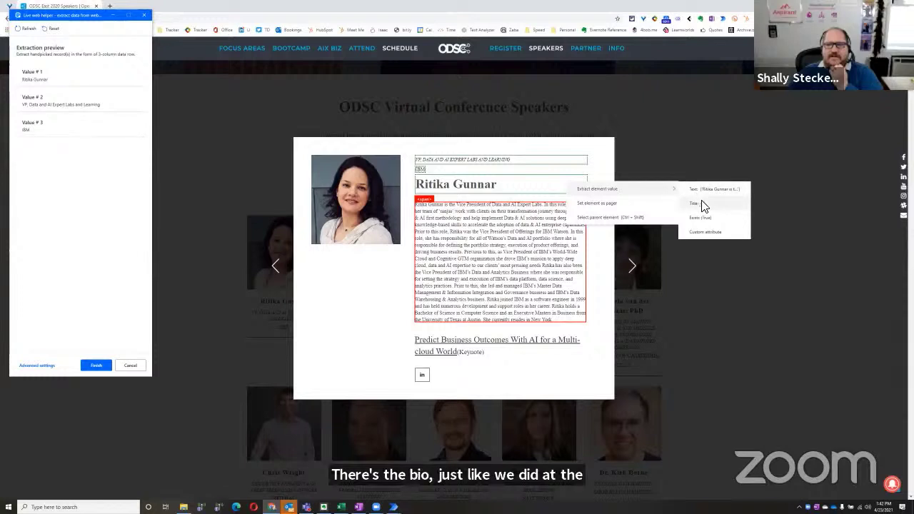
click(701, 190)
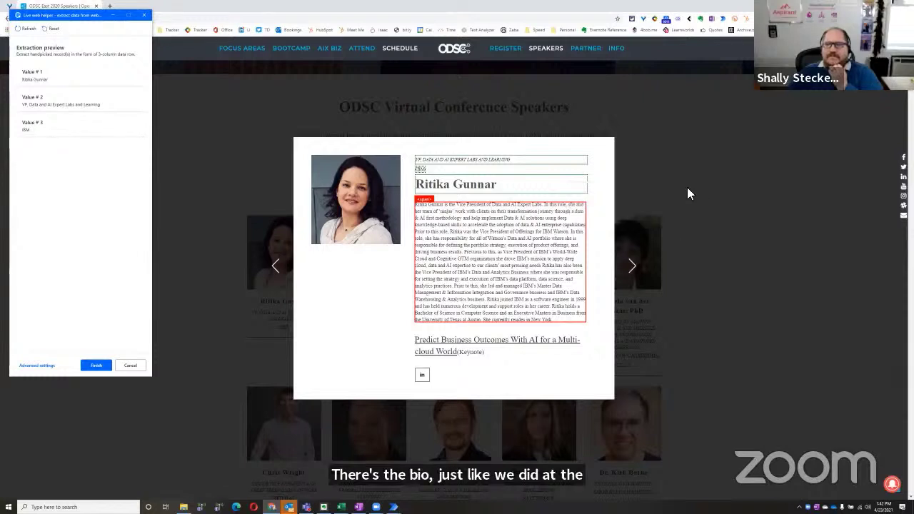
Step: Extract the Href value of the speaker's LinkedIn icon and set the popup's next-speaker arrow as the pager
right_click(437, 386)
click(582, 403)
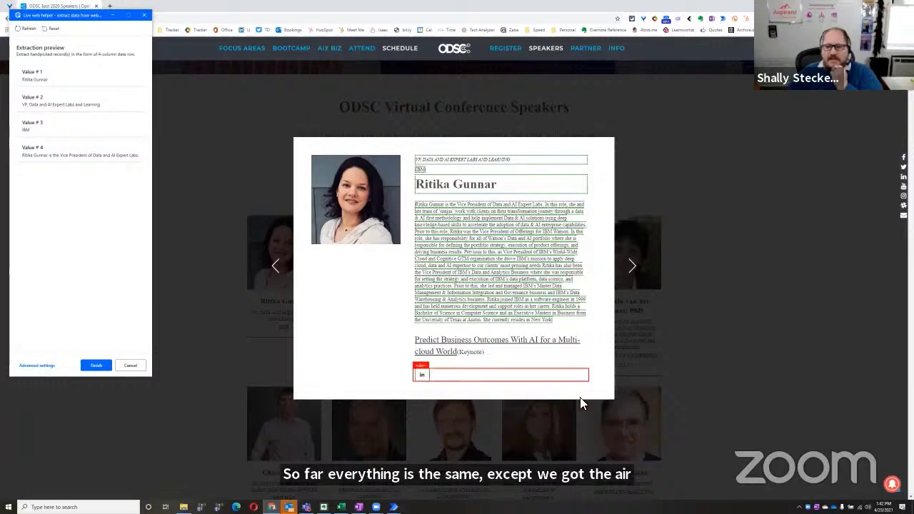
right_click(422, 381)
mouse_move(516, 388)
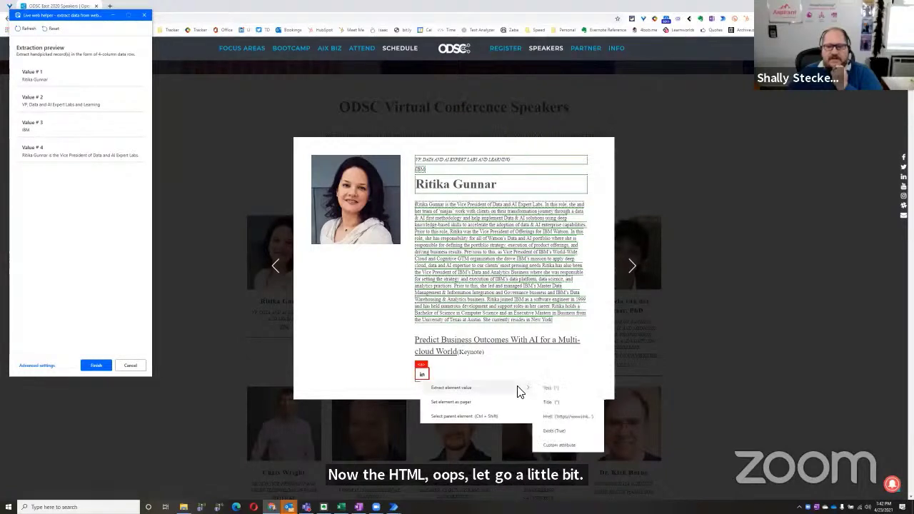
click(558, 418)
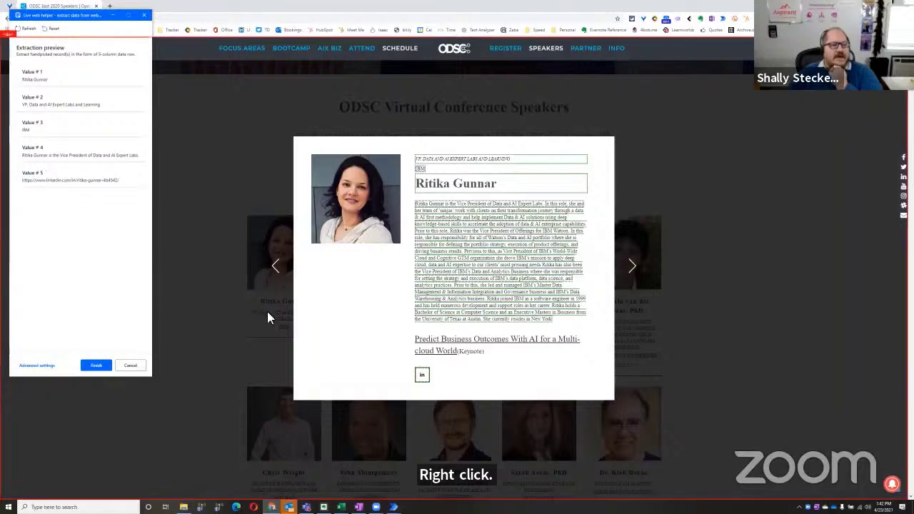
right_click(633, 270)
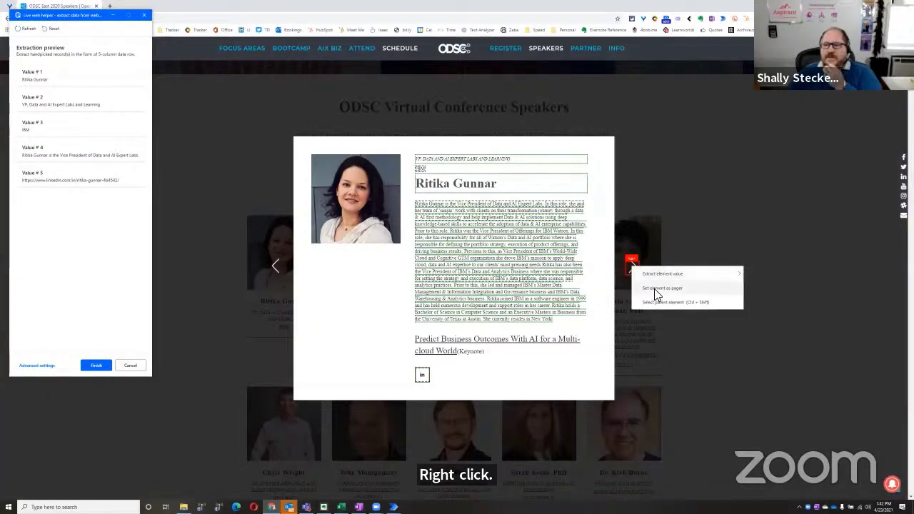
click(655, 290)
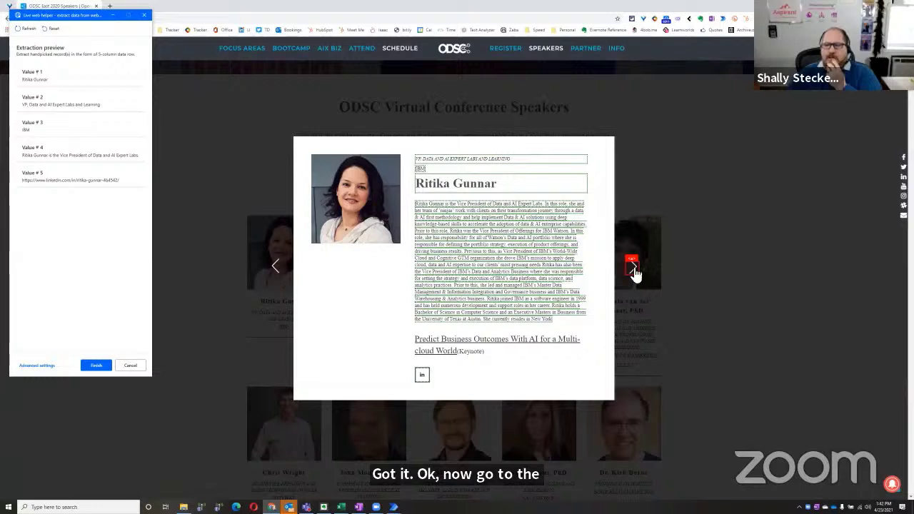
Step: Advance to the second speaker's popup and extract the speaker's name there so the extraction preview covers multiple pages
click(633, 271)
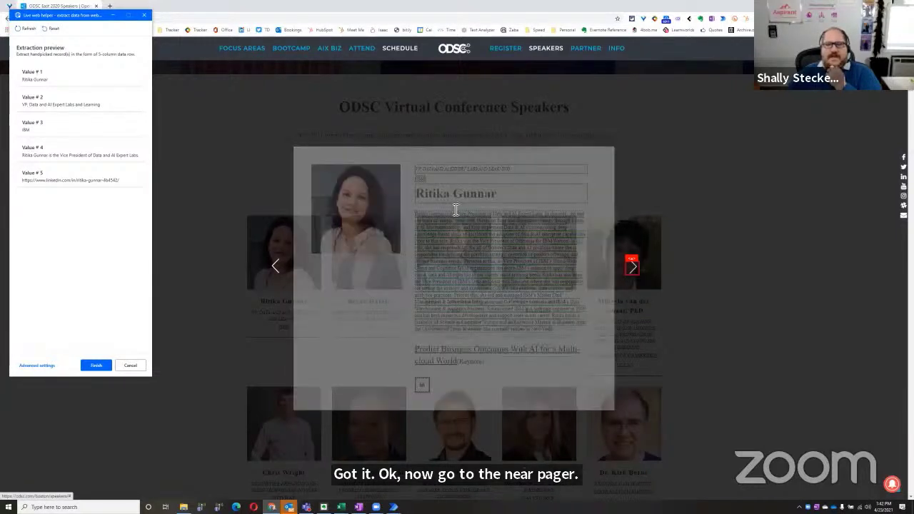
right_click(457, 205)
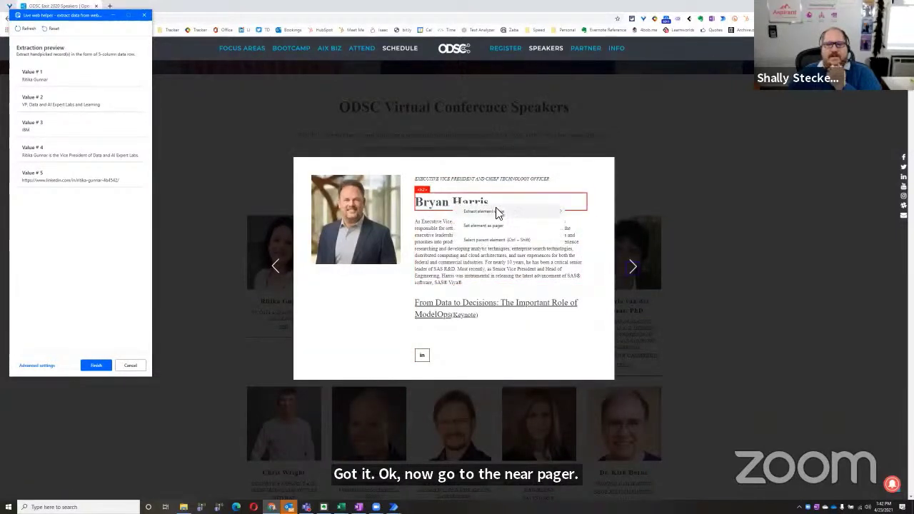
mouse_move(526, 214)
click(586, 213)
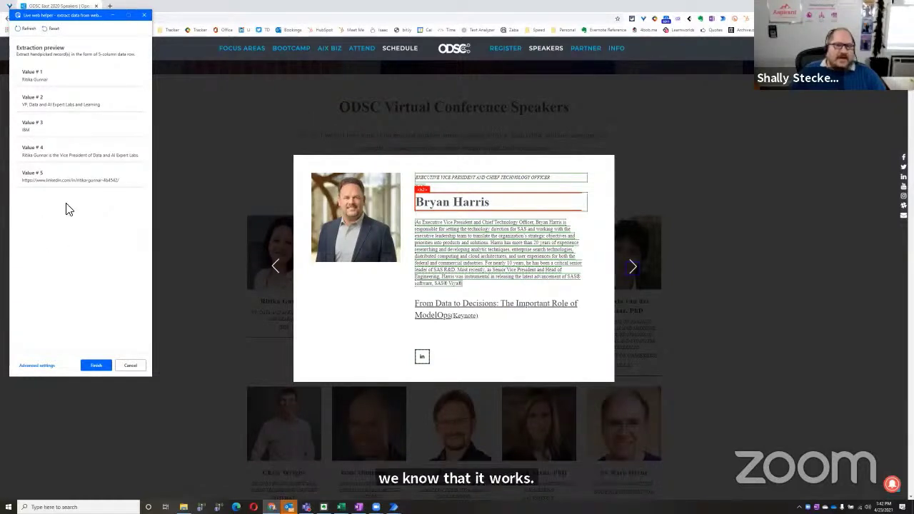
click(467, 190)
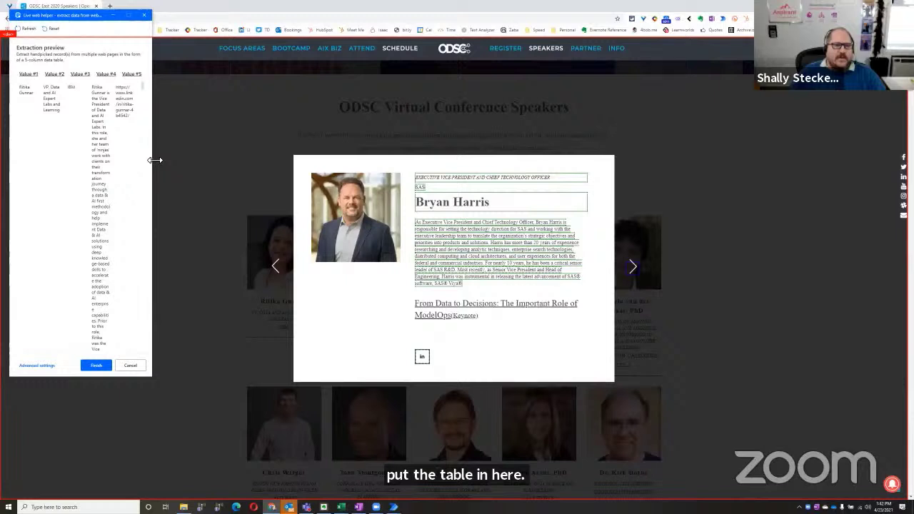
Step: Finish the web extraction and save the Extract data from web page action with Excel spreadsheet as the store data mode
drag(155, 160, 160, 161)
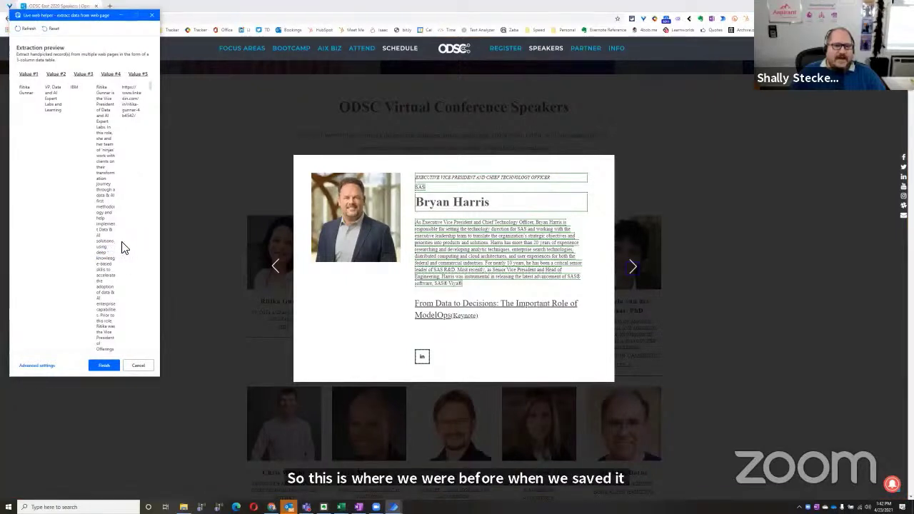
click(104, 367)
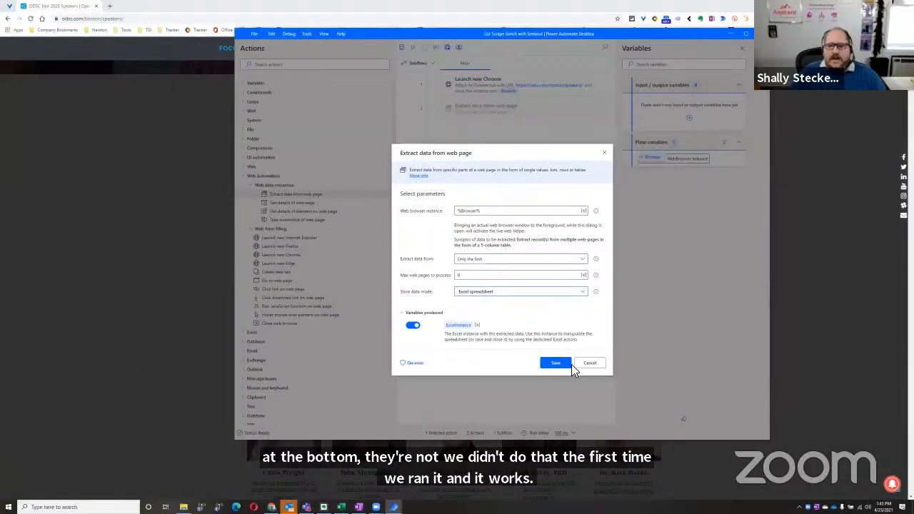
click(558, 363)
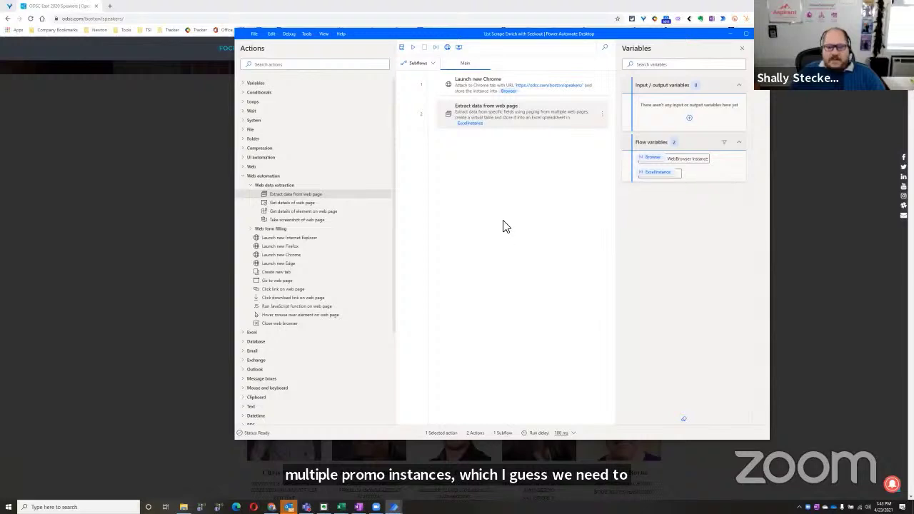
Step: Run the flow and open the new Excel workbook Book1 that holds the extracted speaker data
click(412, 47)
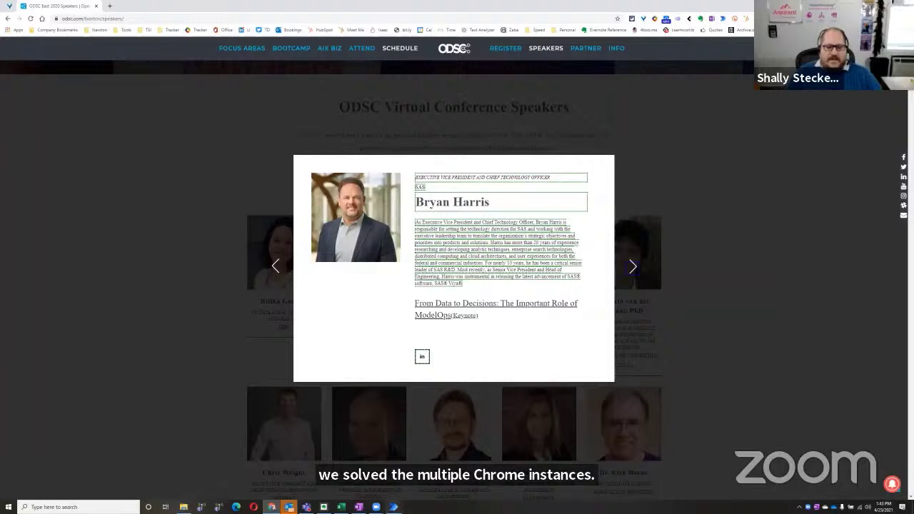
click(395, 507)
click(431, 475)
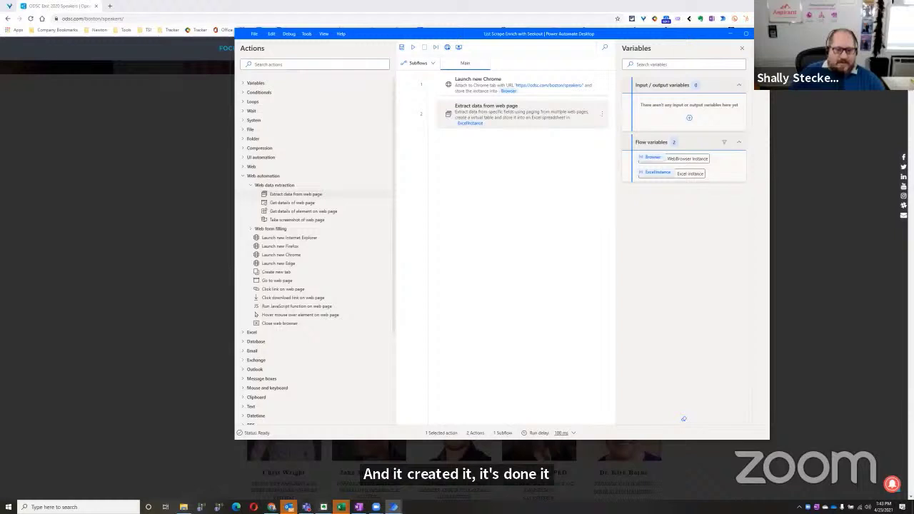
mouse_move(341, 506)
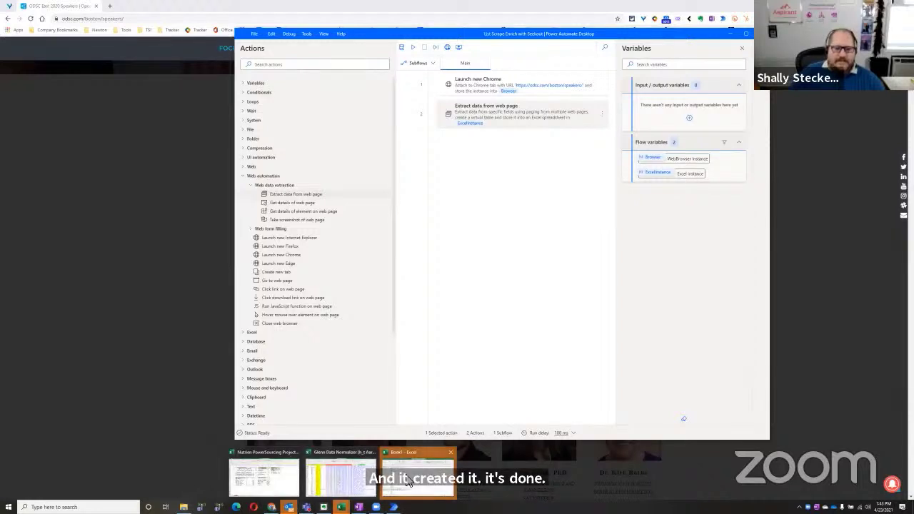
click(404, 478)
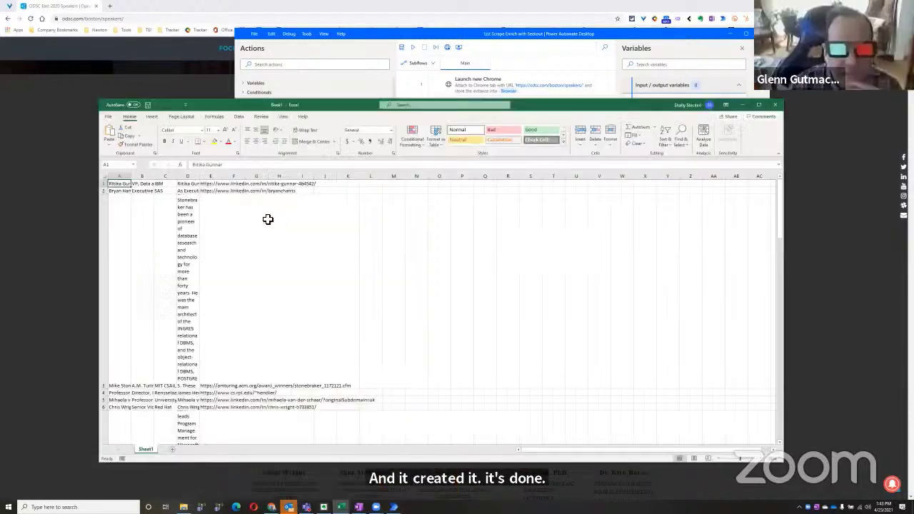
Step: Maximize the workbook, widen all of its columns equally and reduce every row to a single-line height
click(759, 106)
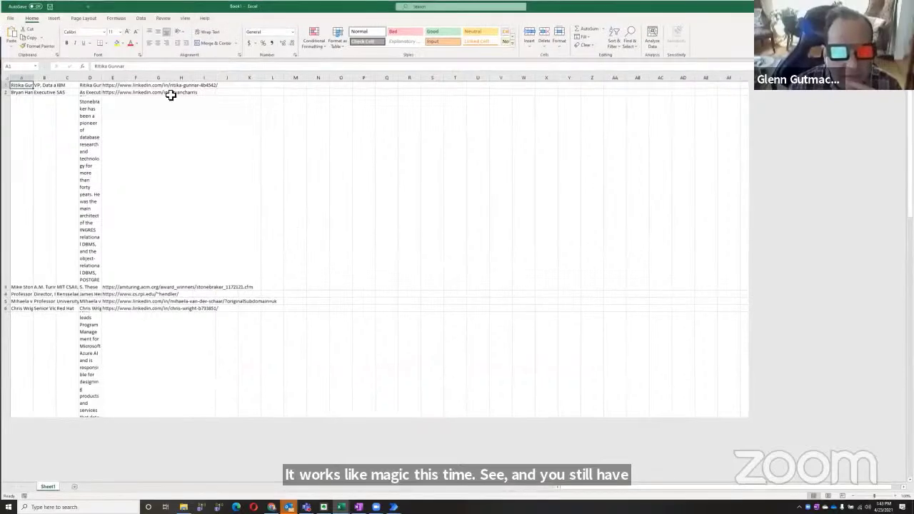
drag(24, 77, 272, 74)
drag(33, 77, 35, 77)
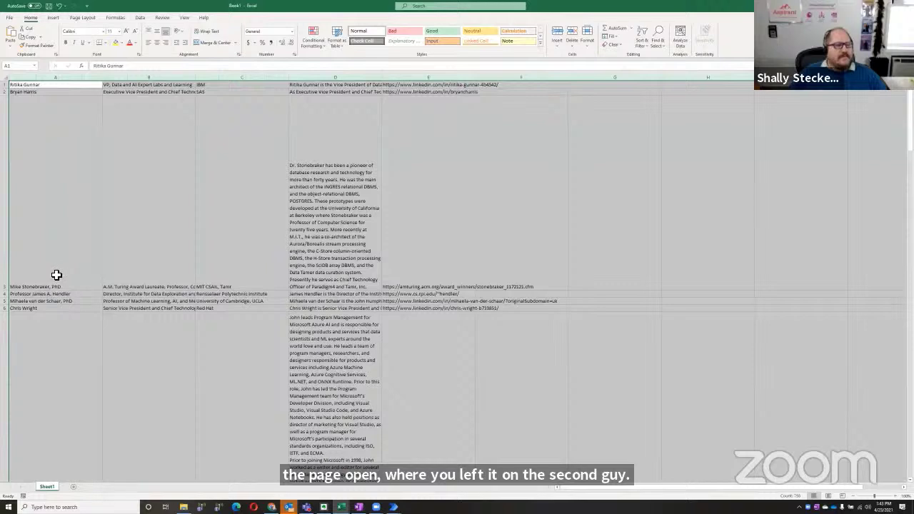
click(24, 90)
click(5, 78)
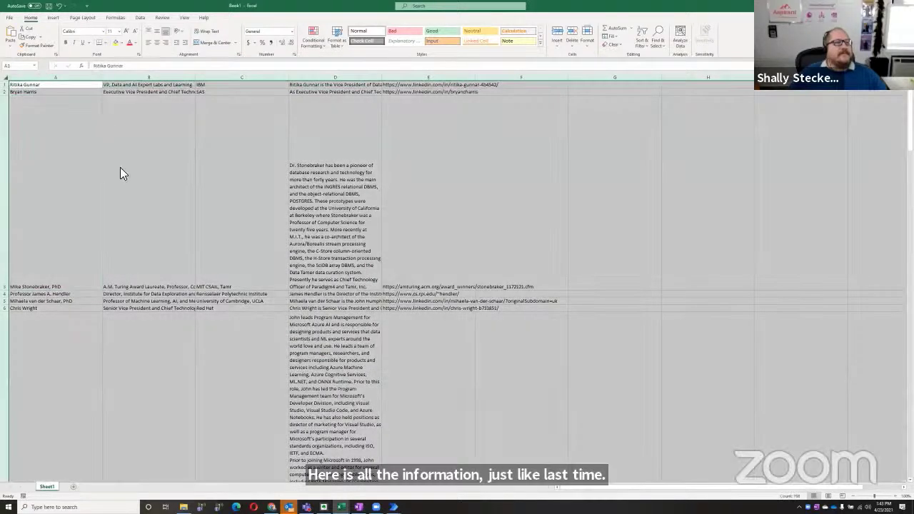
right_click(122, 174)
click(10, 286)
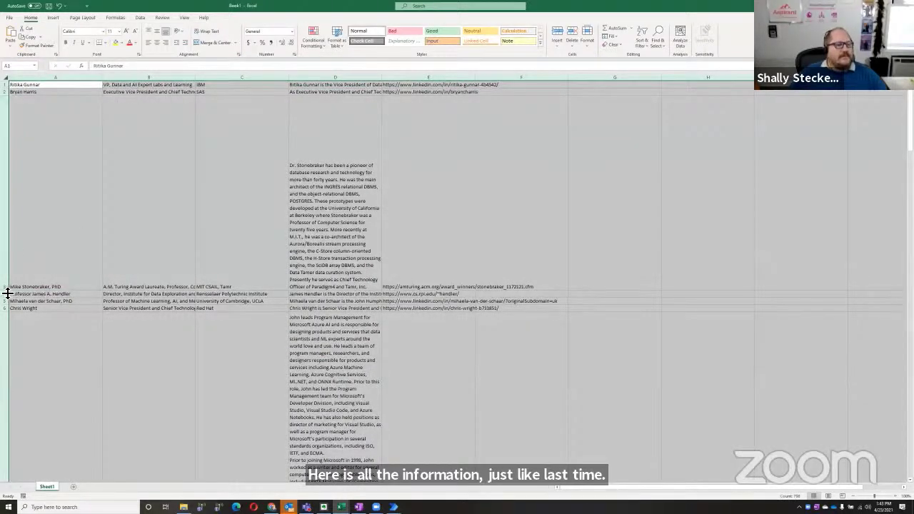
drag(8, 110, 8, 102)
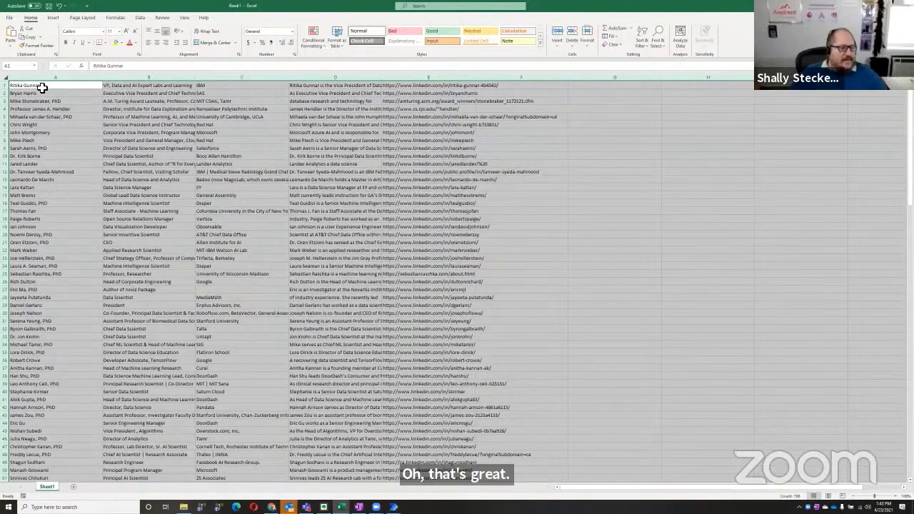
Step: Check how many speaker records were captured by jumping between the first and last entries in column A
click(43, 87)
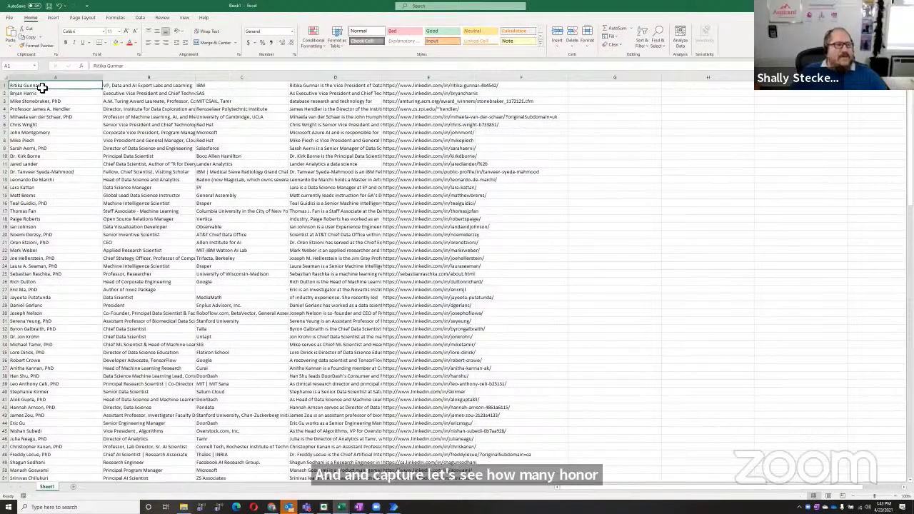
key(ctrl+Down)
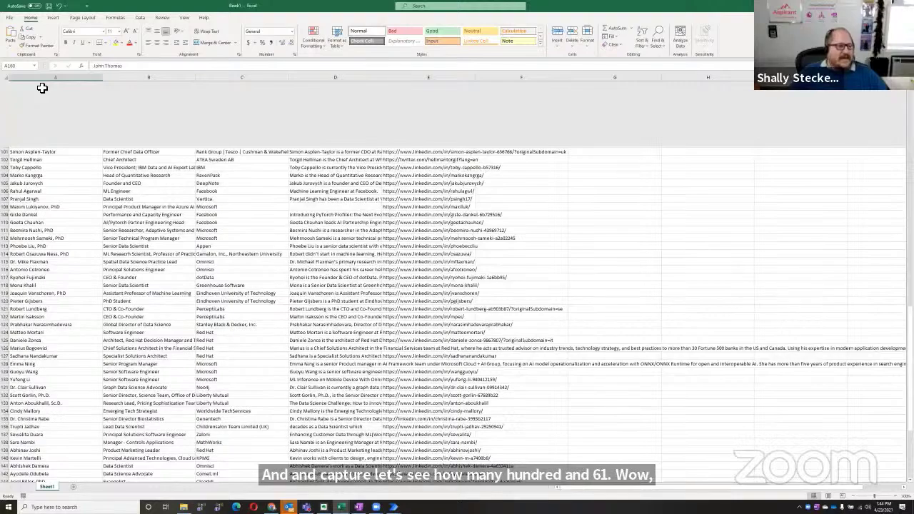
key(ctrl+Up)
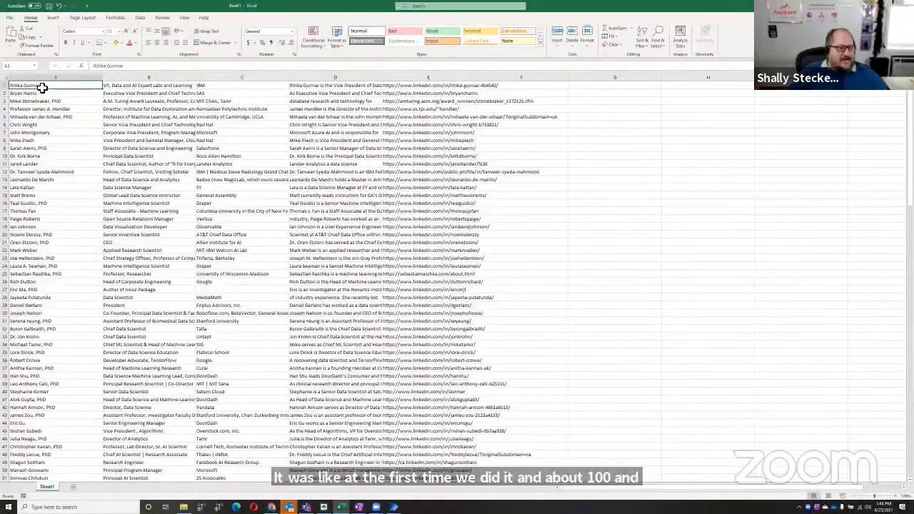
key(ctrl+Down)
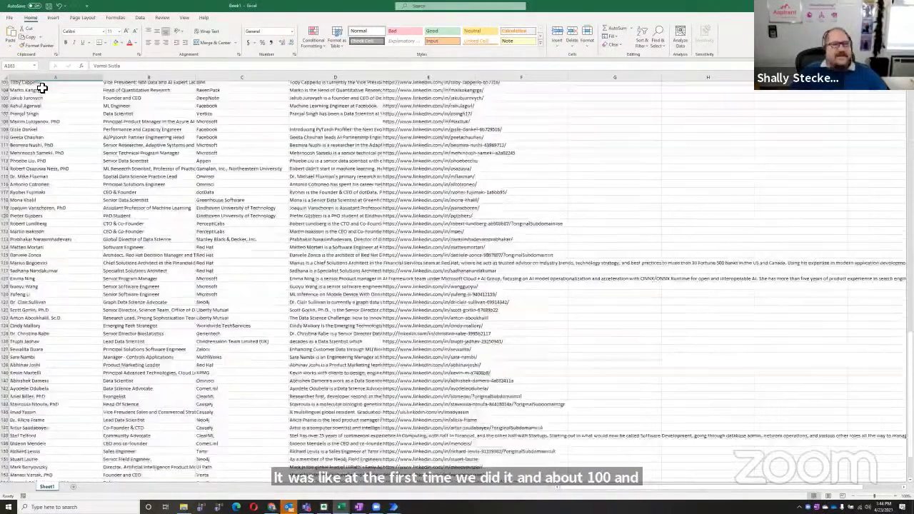
key(ctrl+Up)
key(ctrl+Down)
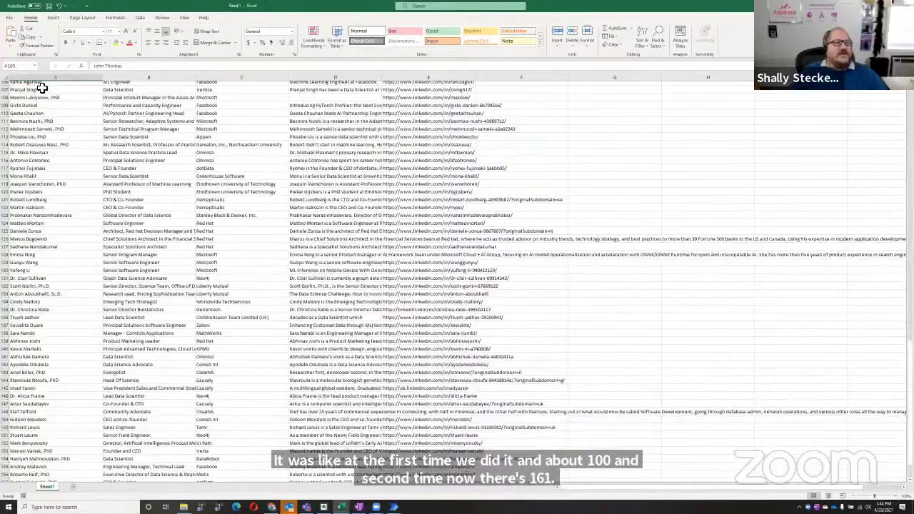
key(ctrl+Up)
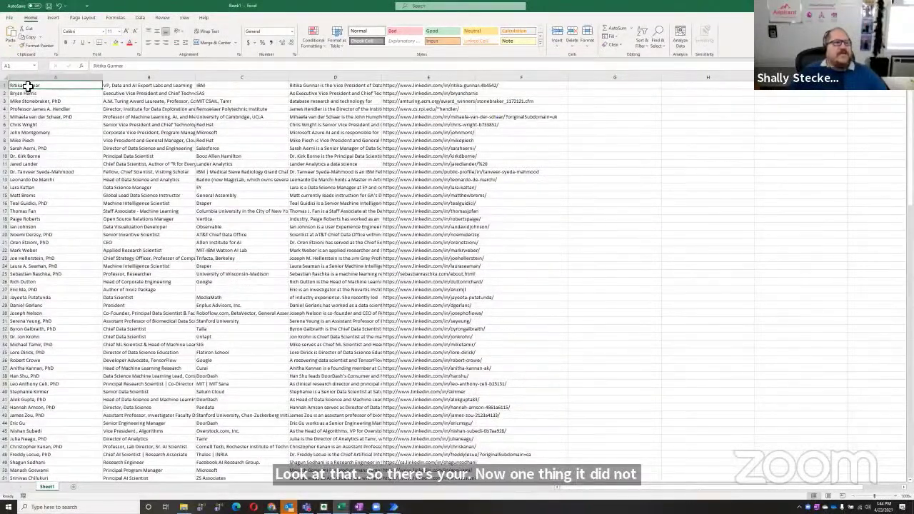
Step: Go through the title, company, biography and LinkedIn cells of the first record and widen column E
click(179, 86)
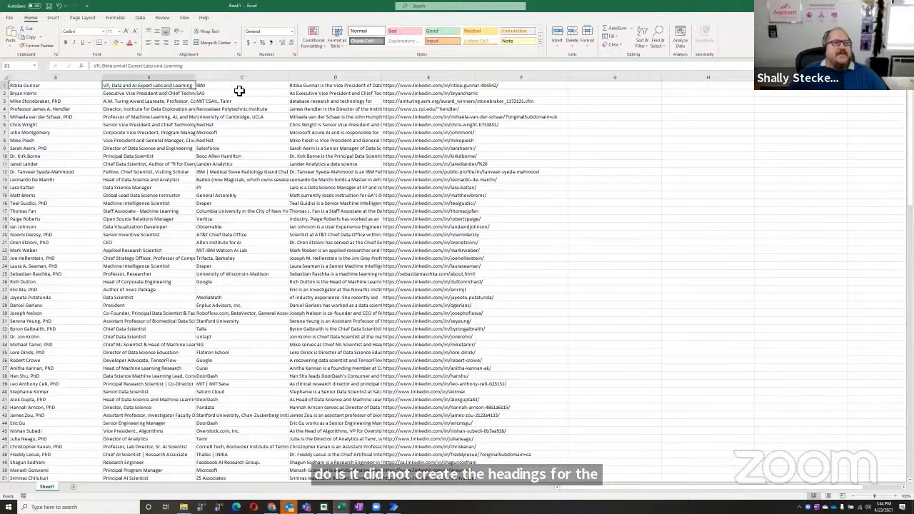
click(236, 85)
click(336, 85)
click(431, 86)
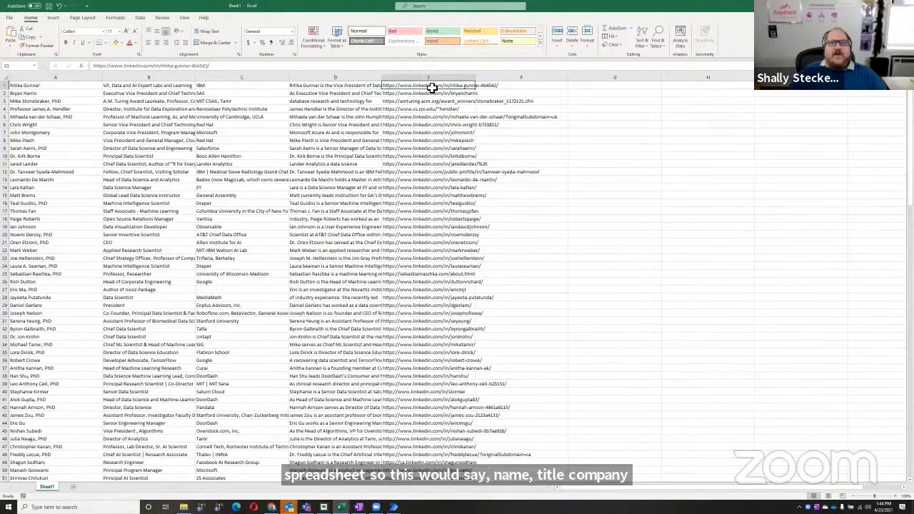
double_click(479, 81)
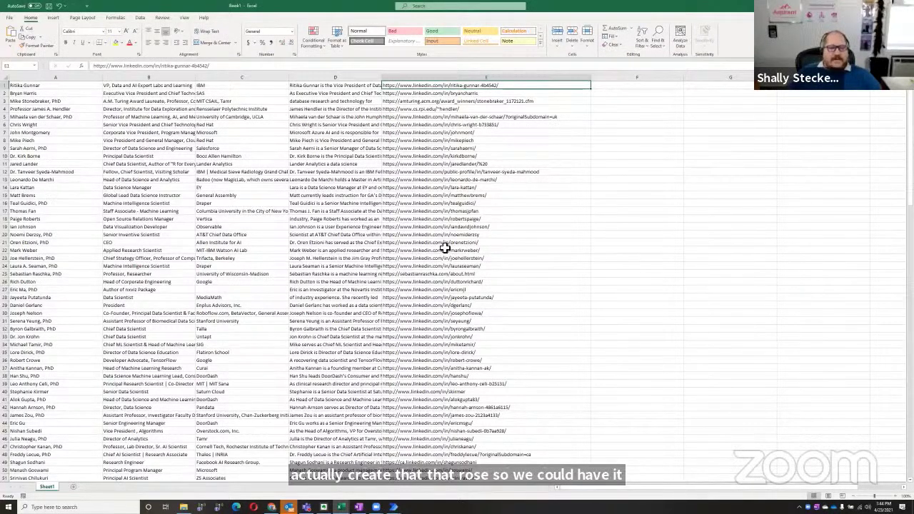
Step: Switch to Power Automate Desktop, save the scraping flow and leave its window
key(alt+Tab)
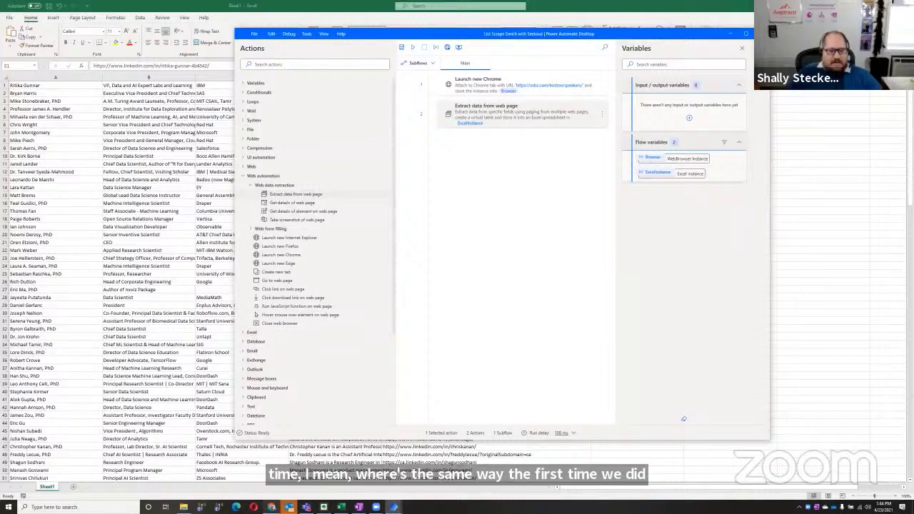
click(402, 47)
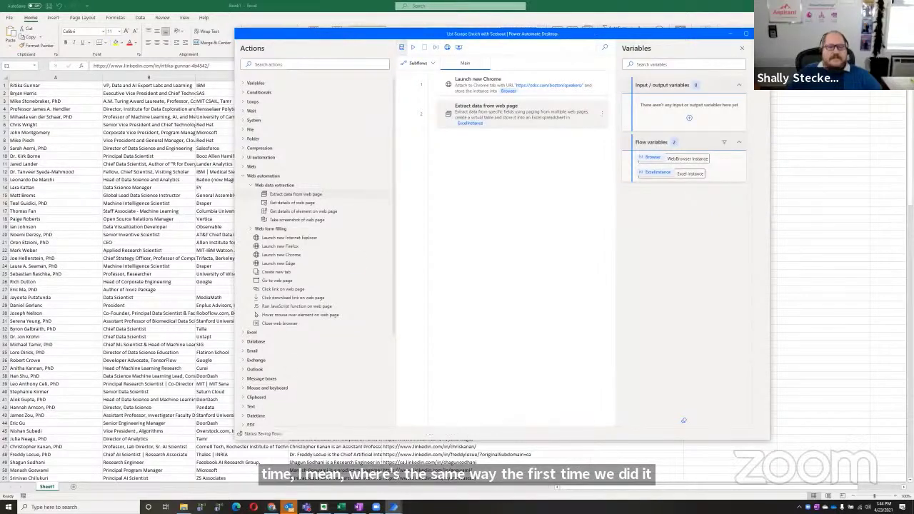
key(alt+Tab)
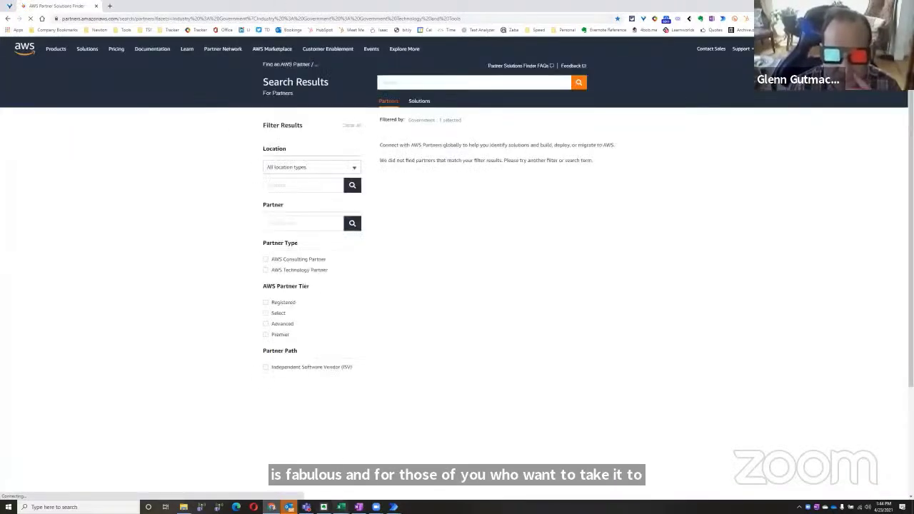
Step: Return to the Excel workbook and examine the speaker name column and the LinkedIn URL column
mouse_move(341, 506)
click(341, 457)
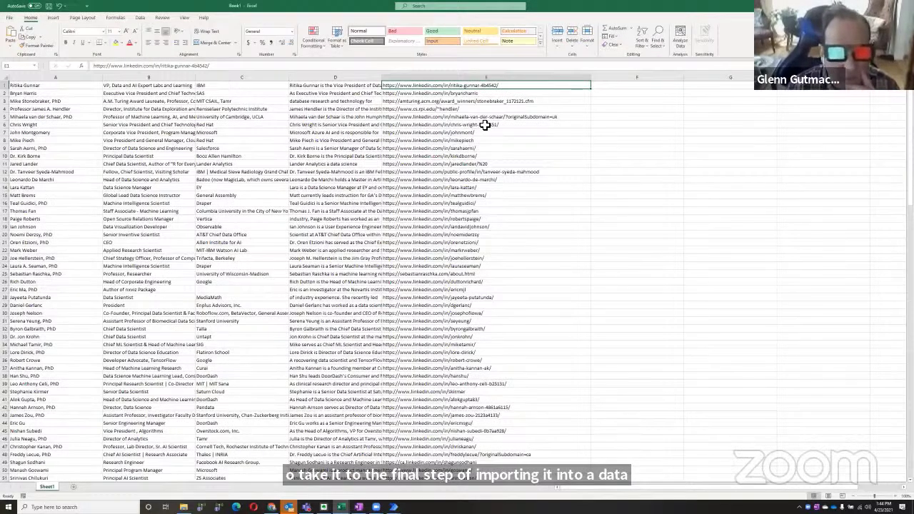
click(488, 79)
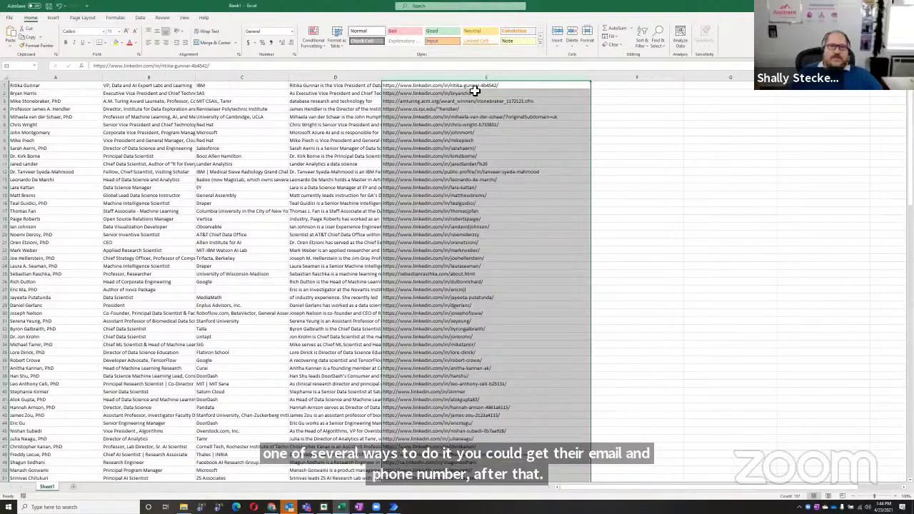
click(56, 79)
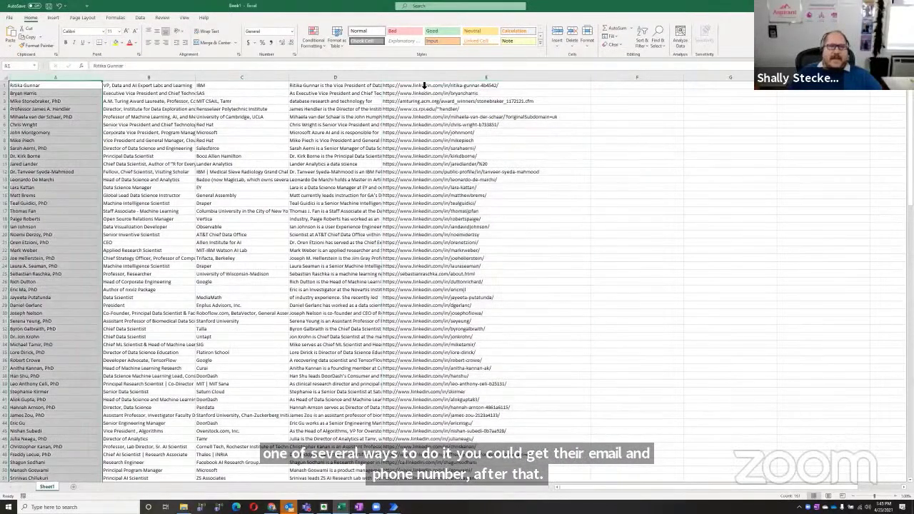
click(422, 78)
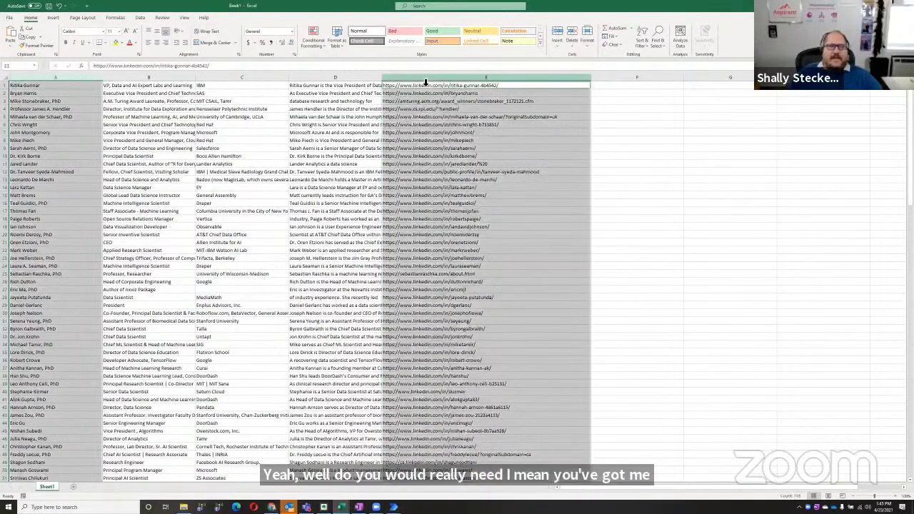
click(494, 196)
click(456, 86)
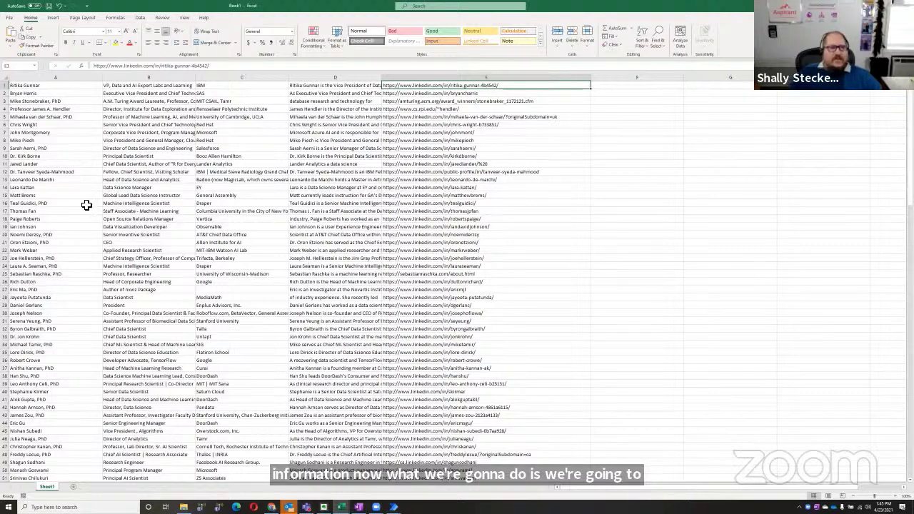
Step: Switch to the AWS Partner search results in Chrome and select the base part of the page address, through search/partners
key(alt+Tab)
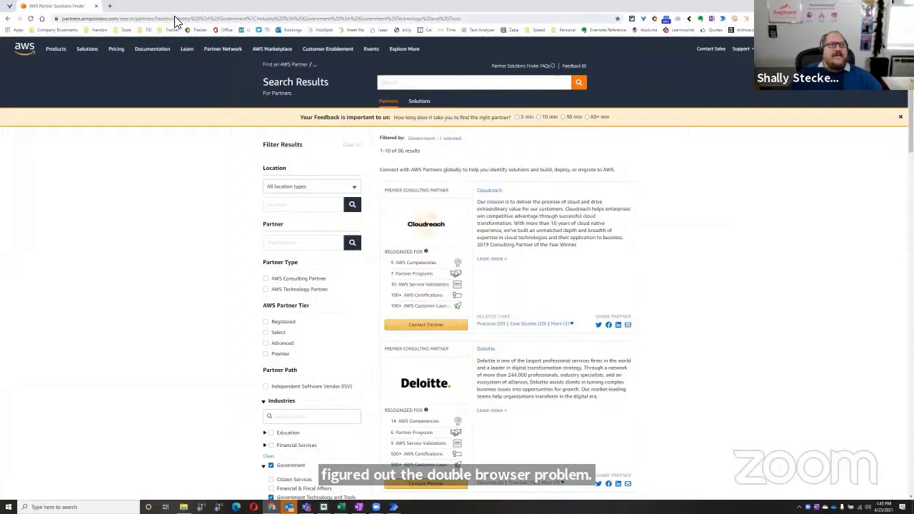
click(179, 20)
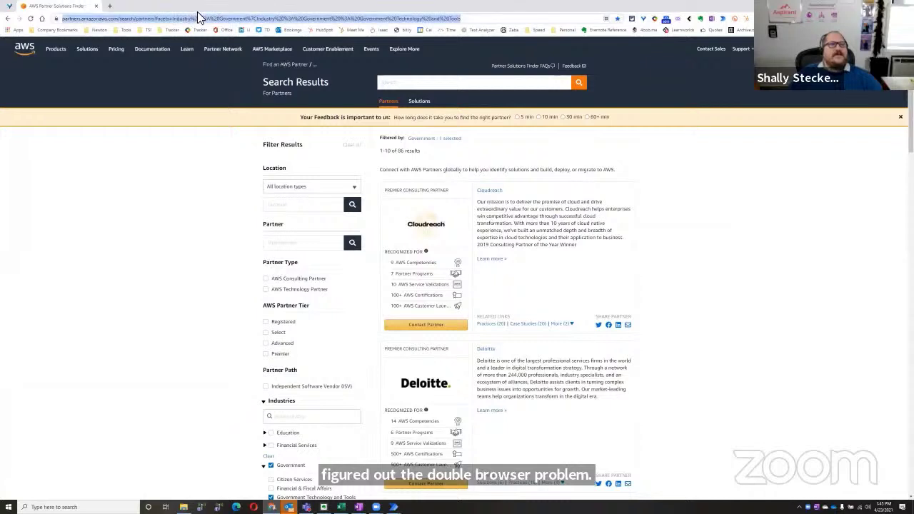
click(200, 17)
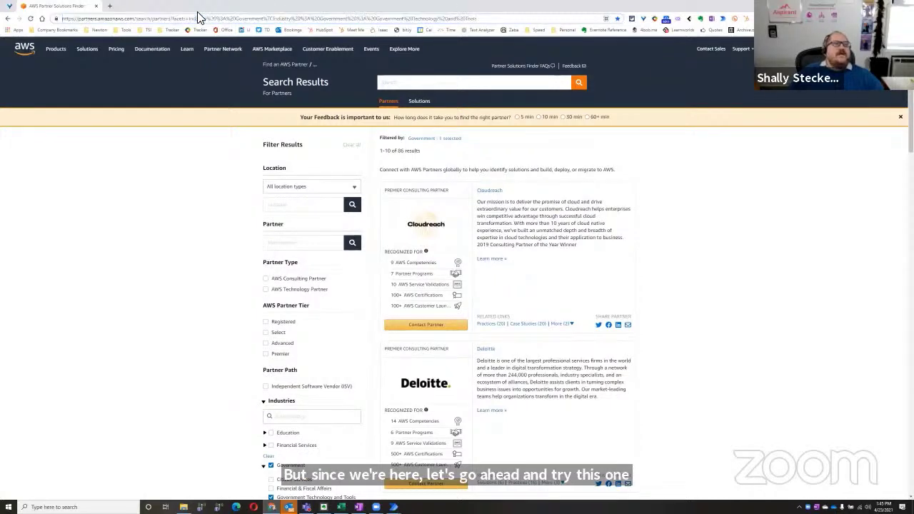
key(ctrl+shift+Right)
key(ctrl+shift+Right)
key(ctrl+shift+Right)
key(ctrl+shift+Right)
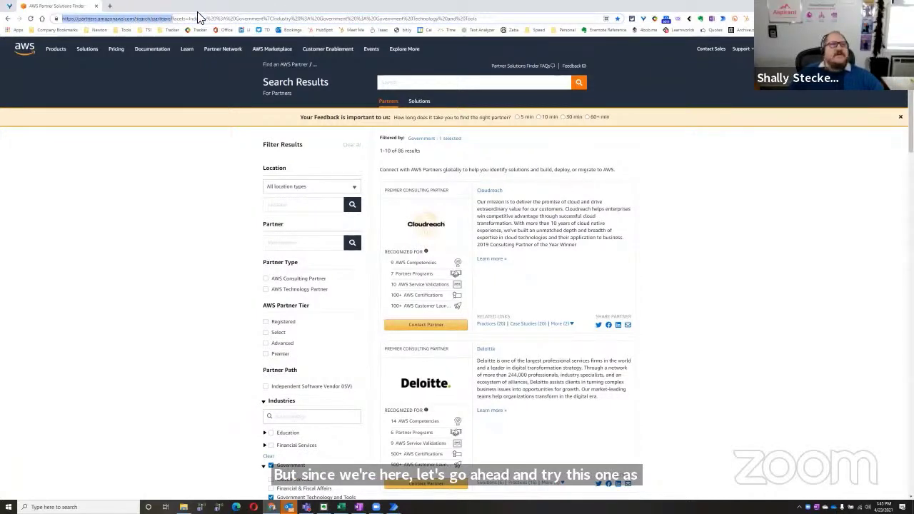
key(ctrl+shift+Left)
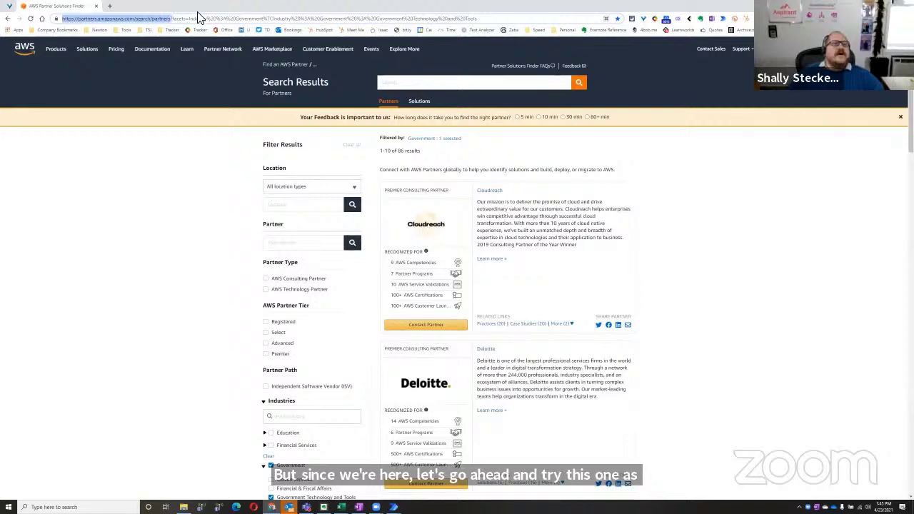
Step: Return to Power Automate Desktop, dismiss the save confirmation and close the speaker-scraping flow's designer window
key(alt+Tab)
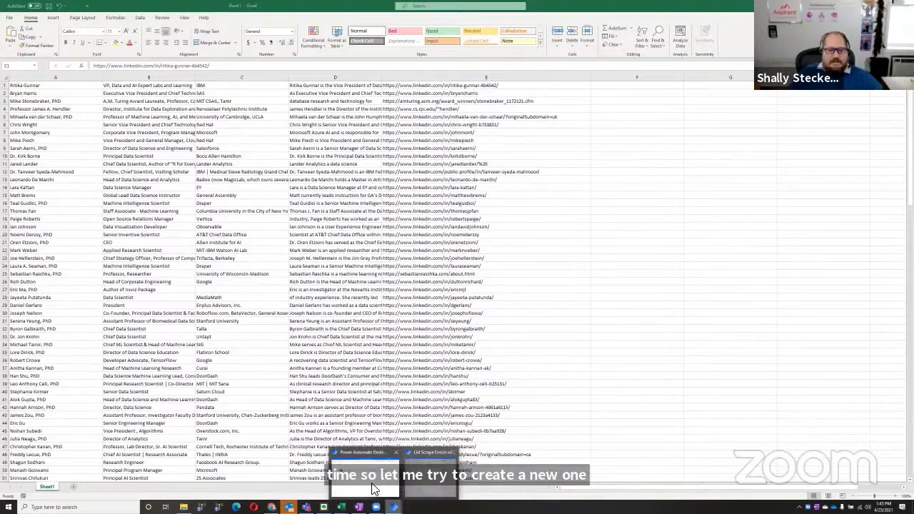
click(374, 490)
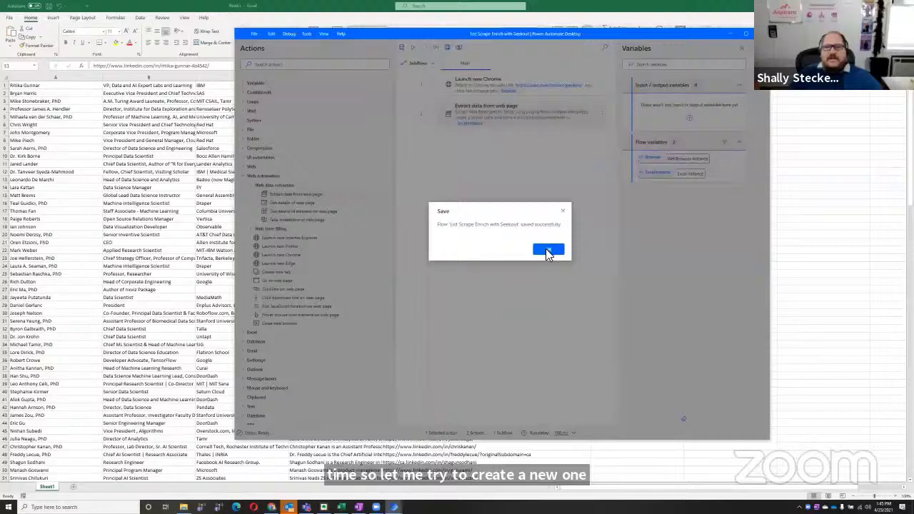
click(547, 249)
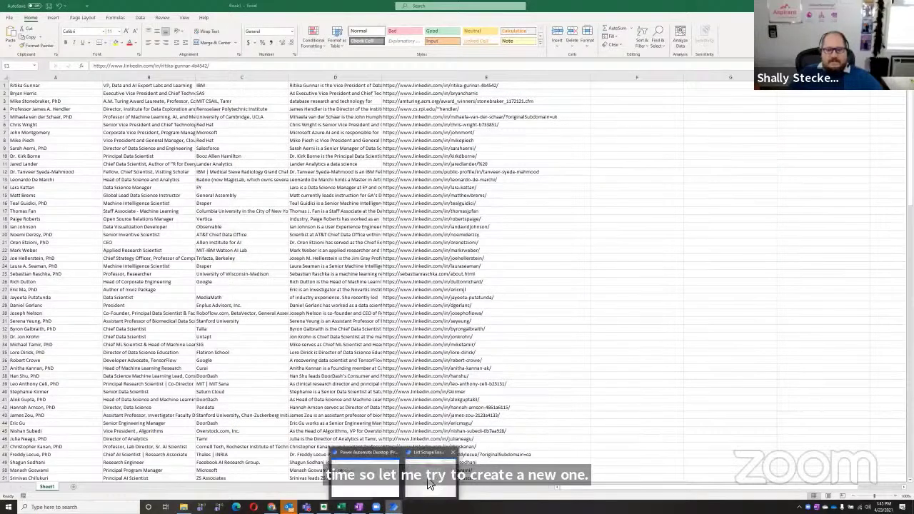
click(408, 490)
click(438, 448)
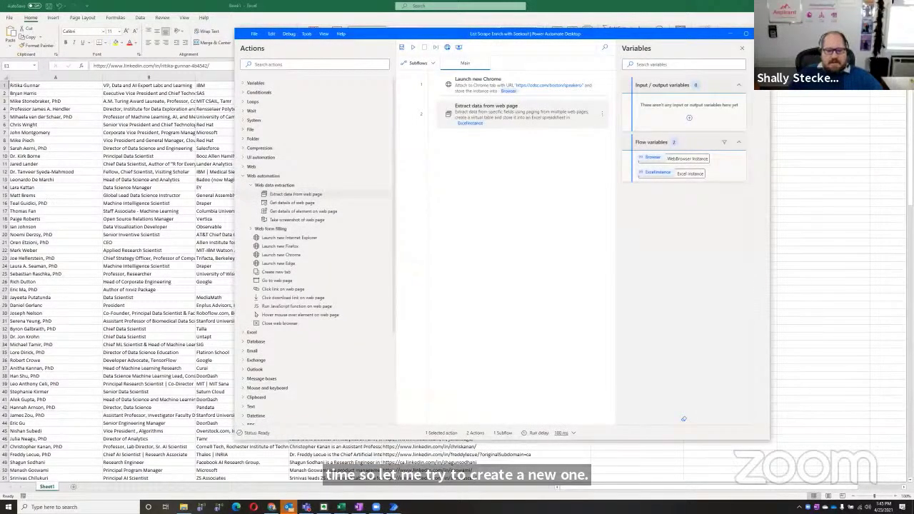
Step: Create a new flow named "Amazon Partners"
click(259, 172)
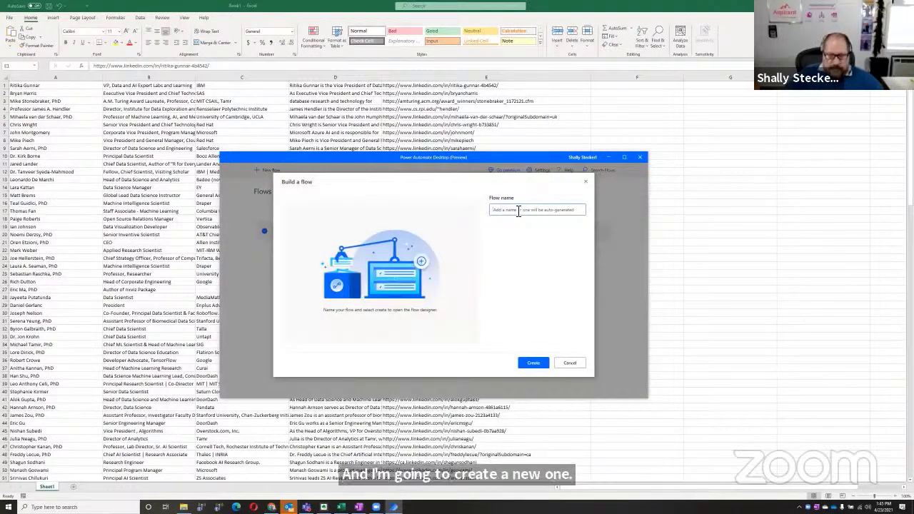
text(Ama)
key(BackSpace)
key(BackSpace)
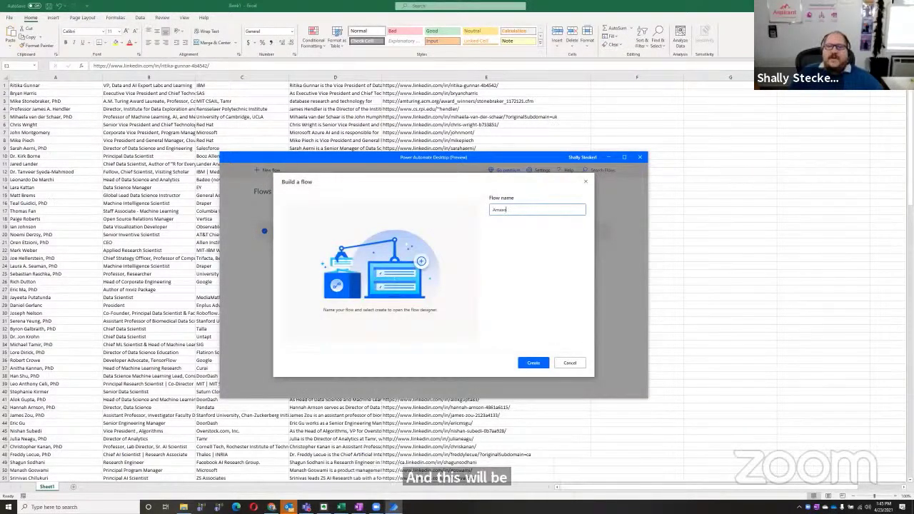
text(n Pri)
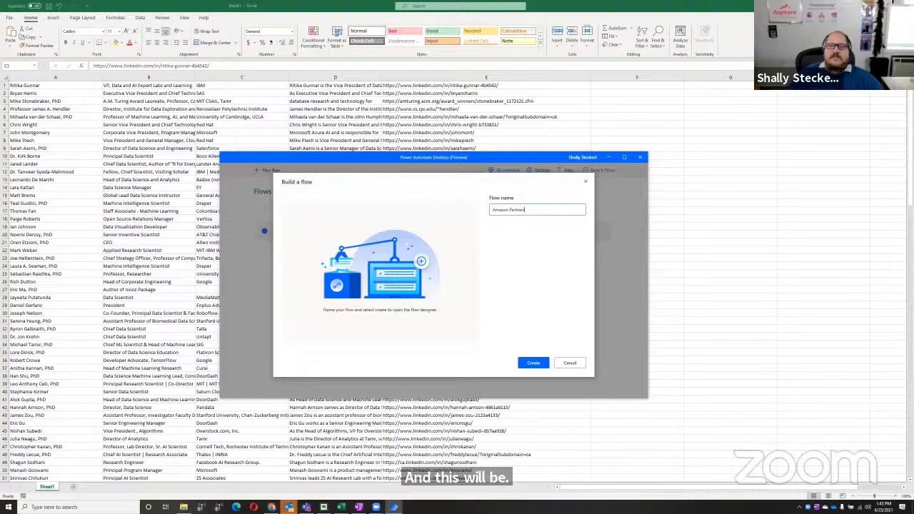
click(532, 364)
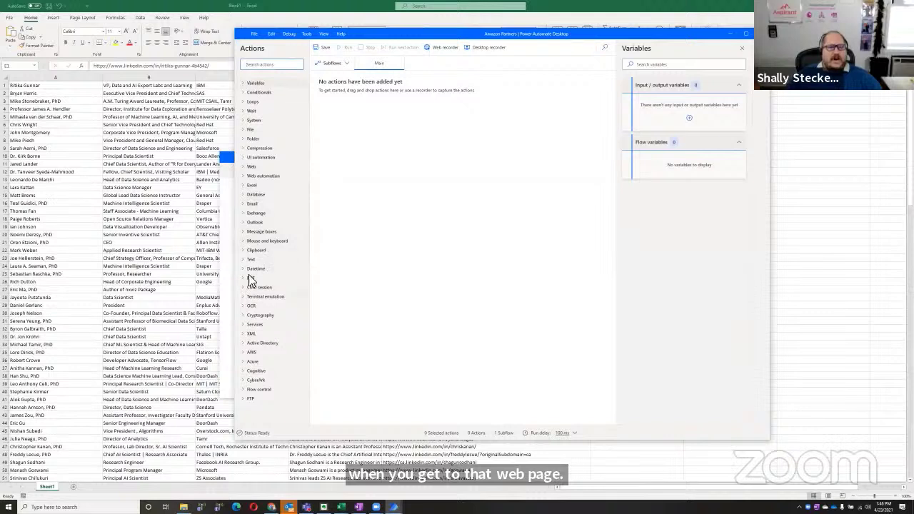
Step: Widen the list of actions and add a Launch new Chrome web automation action to the Main subflow
click(246, 176)
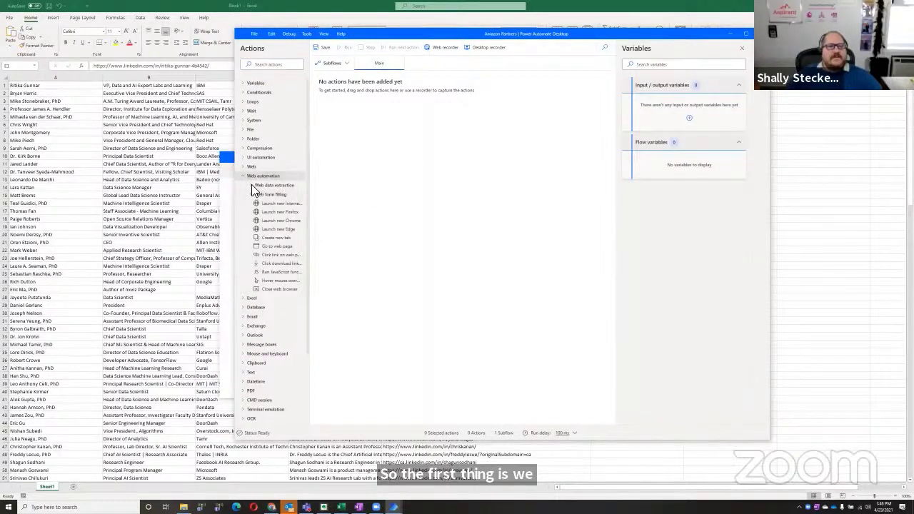
click(252, 186)
drag(315, 197, 404, 207)
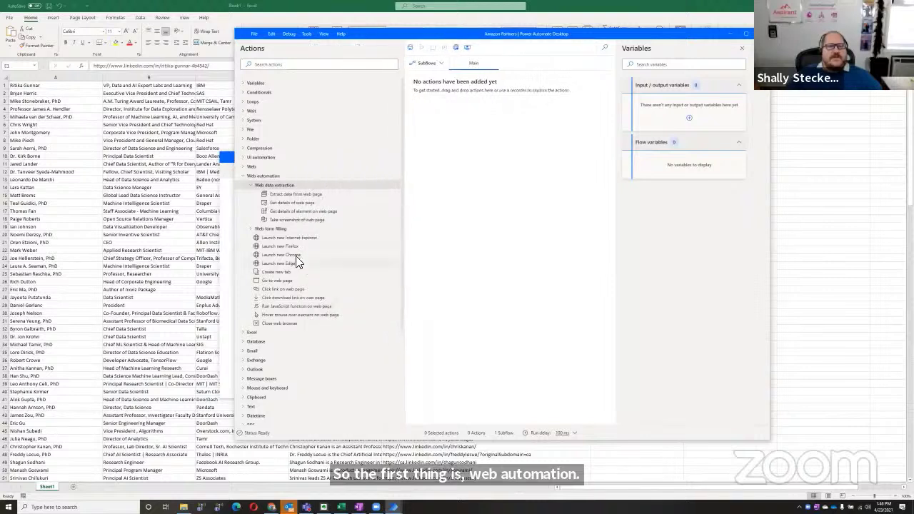
drag(292, 251, 481, 148)
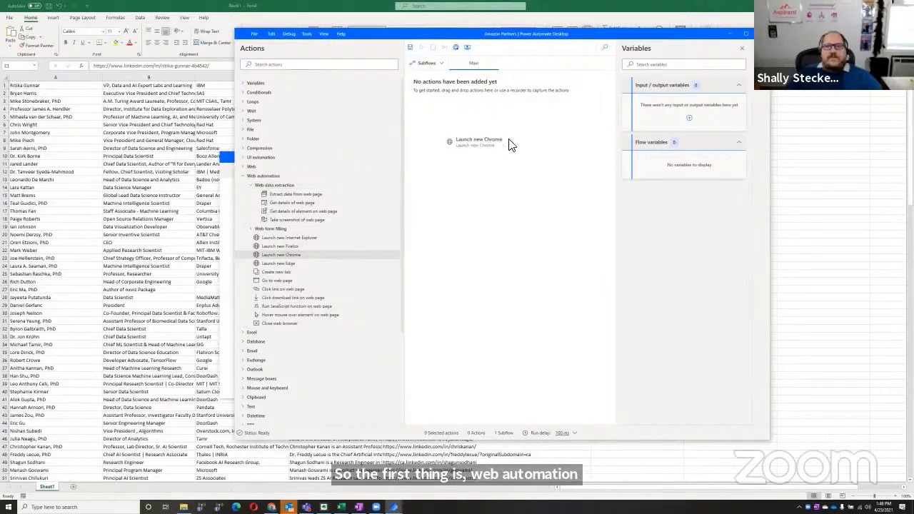
drag(538, 172, 538, 179)
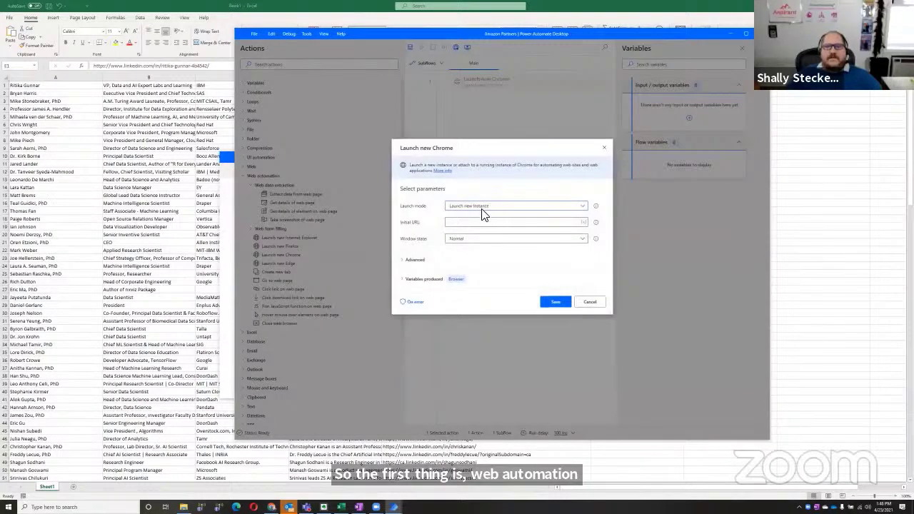
Step: Set the Chrome action to attach to a running instance by URL and fill in the AWS Partner search page's address
click(483, 207)
click(479, 229)
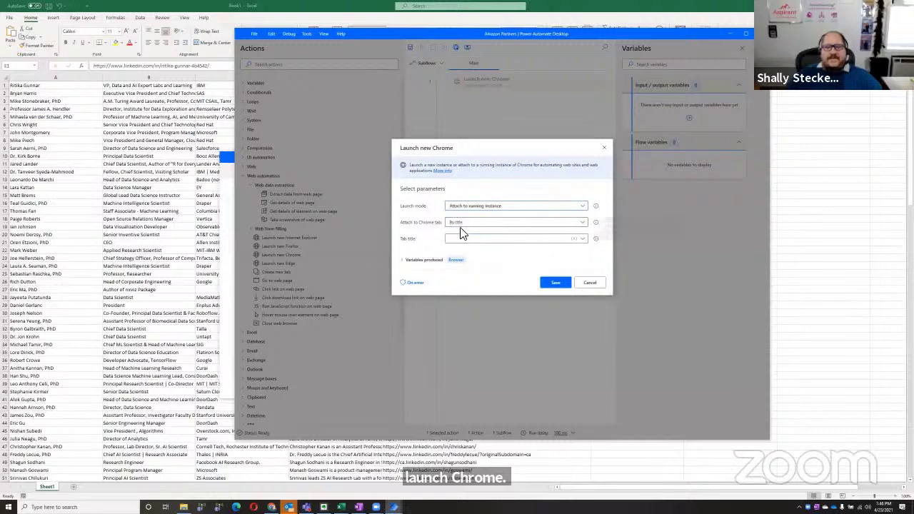
click(455, 225)
click(468, 242)
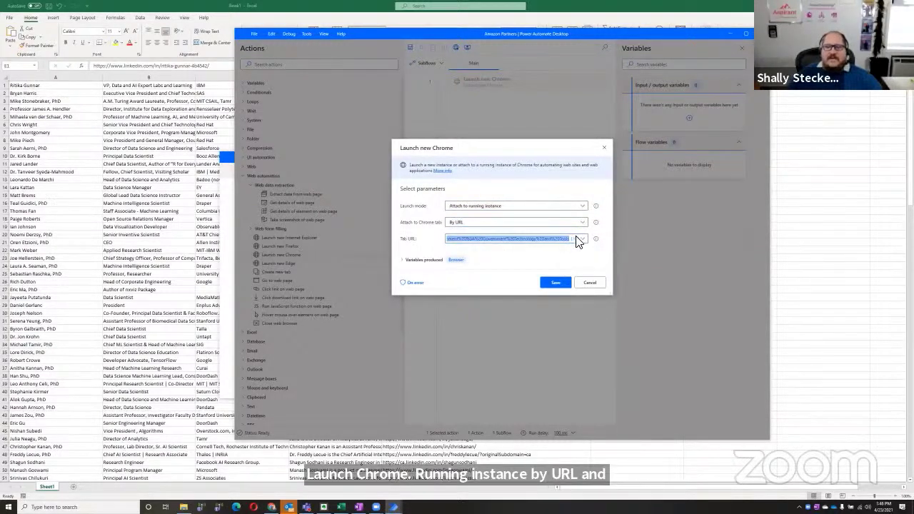
key(End)
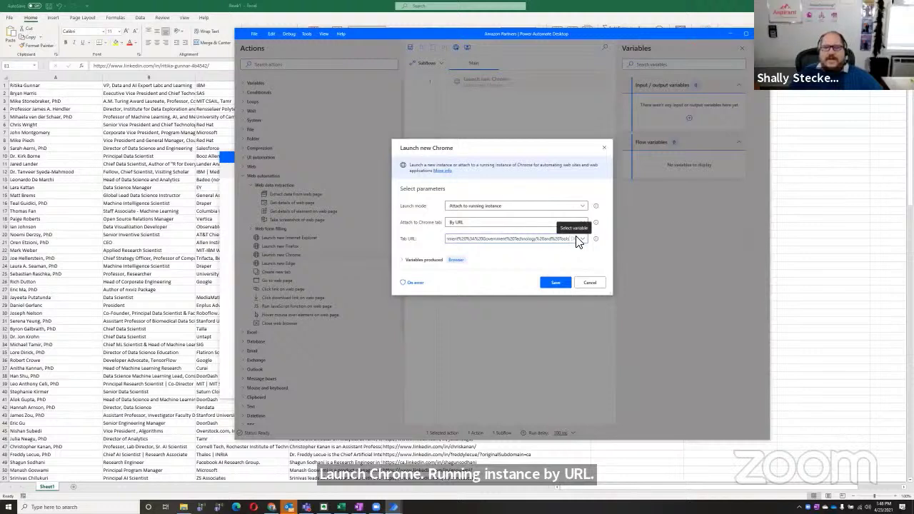
key(BackSpace)
key(BackSpace)
key(BackSpace)
key(BackSpace)
key(BackSpace)
key(BackSpace)
key(BackSpace)
key(BackSpace)
key(BackSpace)
key(BackSpace)
key(BackSpace)
key(BackSpace)
key(BackSpace)
key(BackSpace)
key(BackSpace)
key(BackSpace)
key(BackSpace)
key(BackSpace)
key(BackSpace)
key(BackSpace)
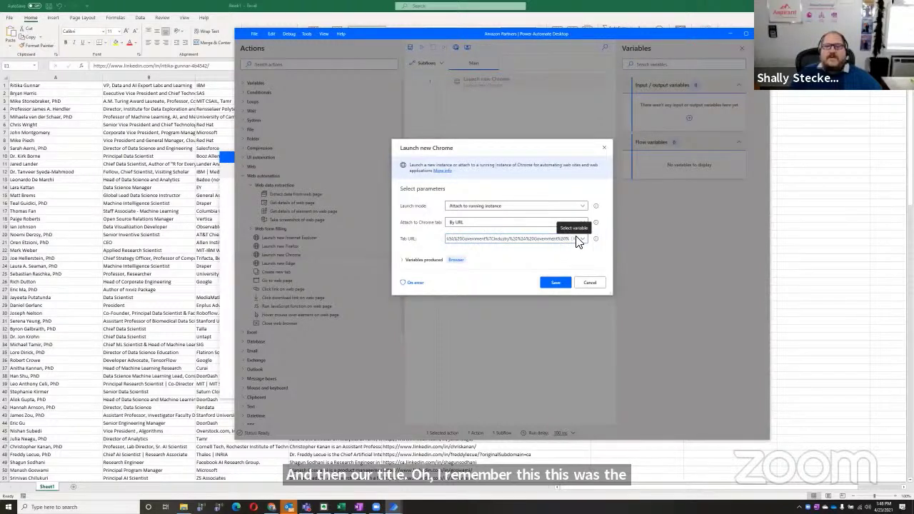
key(BackSpace)
key(BackSpace)
key(BackSpace)
key(BackSpace)
key(BackSpace)
key(BackSpace)
key(BackSpace)
key(BackSpace)
key(BackSpace)
key(BackSpace)
key(BackSpace)
key(BackSpace)
key(BackSpace)
key(BackSpace)
key(BackSpace)
key(BackSpace)
key(BackSpace)
key(BackSpace)
key(BackSpace)
key(BackSpace)
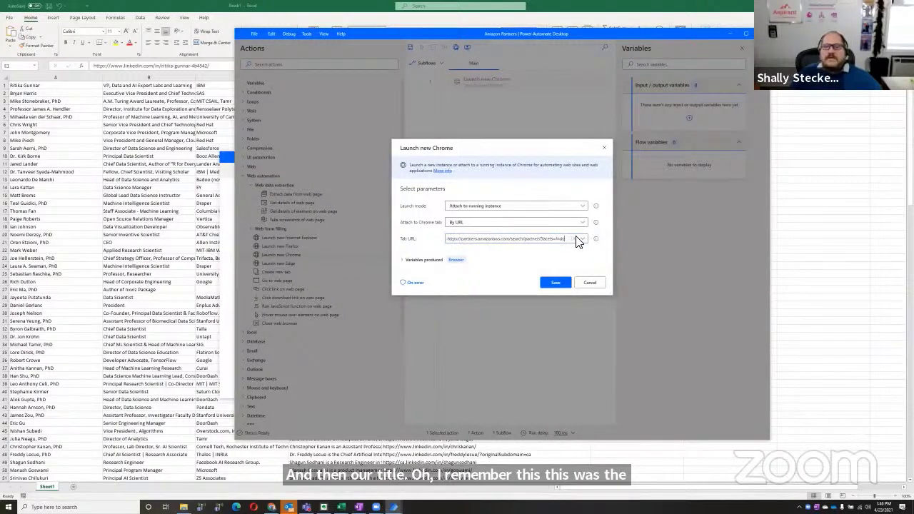
key(BackSpace)
key(BackSpace)
key(BackSpace)
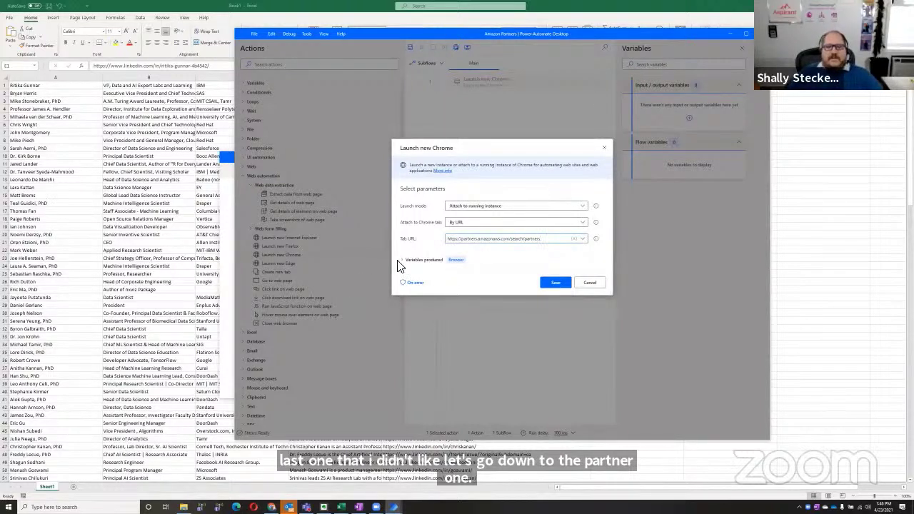
click(555, 282)
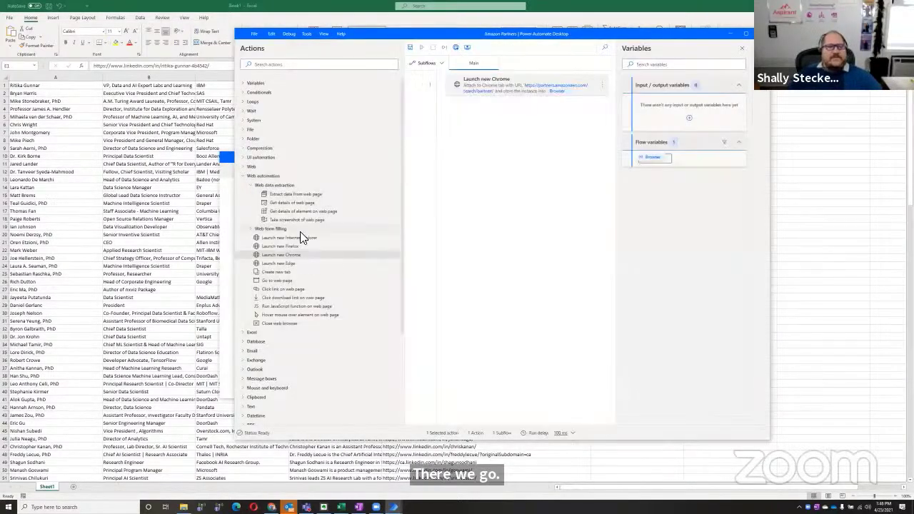
Step: Add an Extract data from web page action after the Chrome launch, storing its data in an Excel spreadsheet, and expand its produced variables
drag(301, 196, 500, 119)
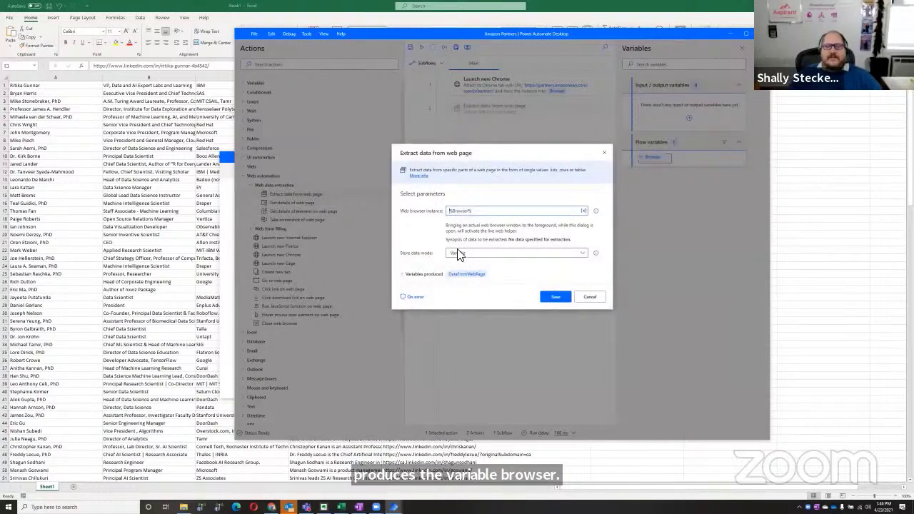
click(460, 255)
click(461, 271)
click(405, 275)
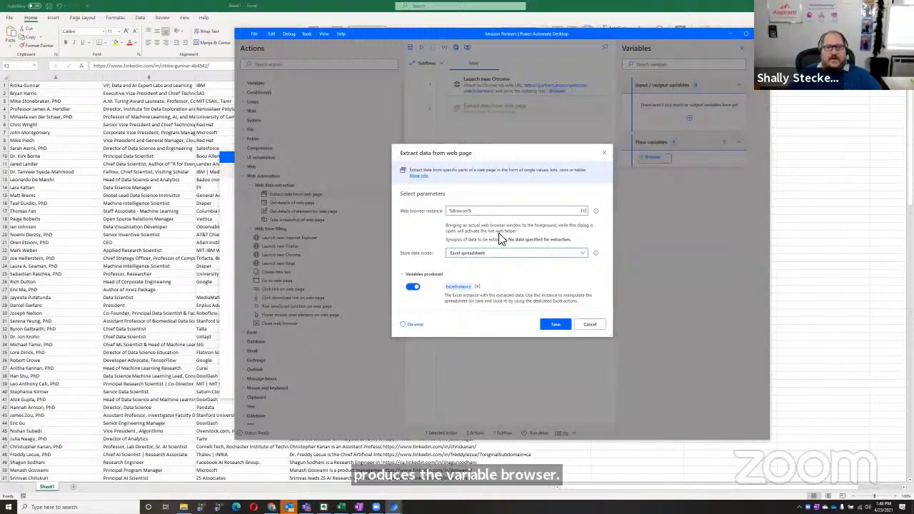
Step: Switch to the AWS Partner results in Chrome and extract the Cloudreach partner name's text and its Href link
key(alt+Tab)
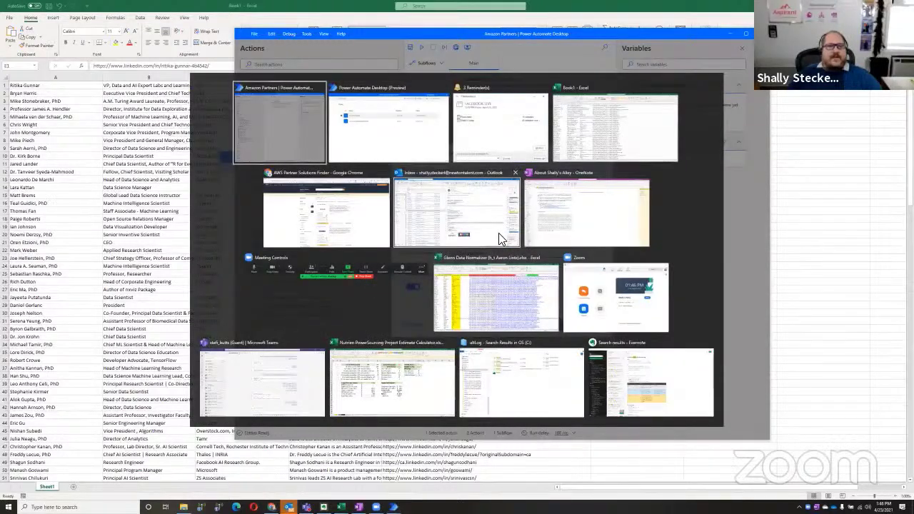
click(322, 228)
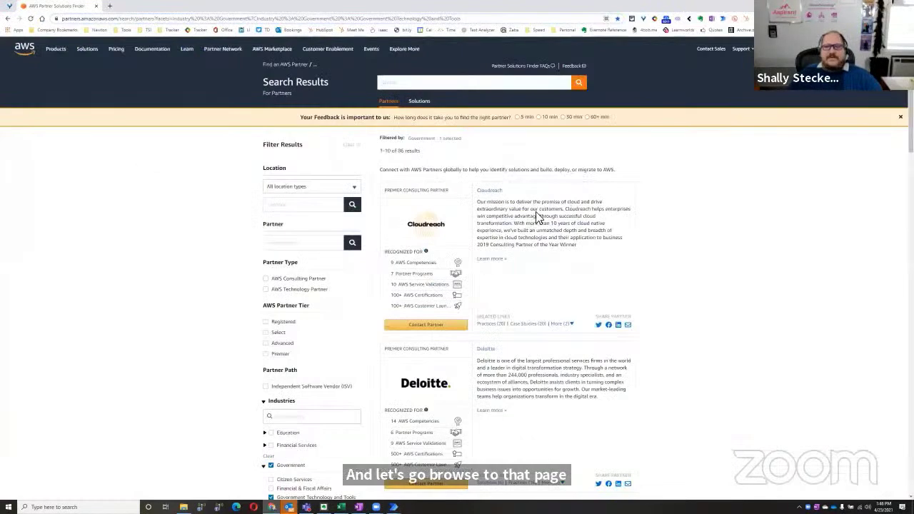
right_click(492, 199)
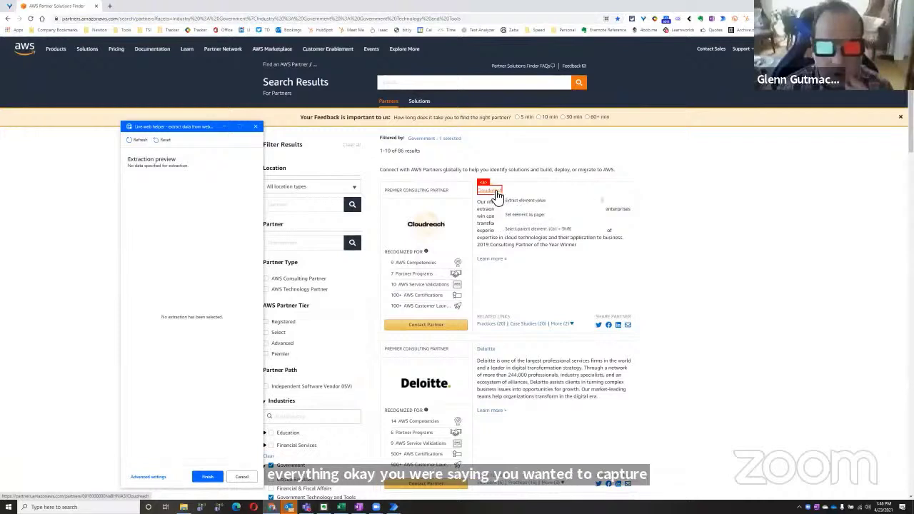
mouse_move(543, 204)
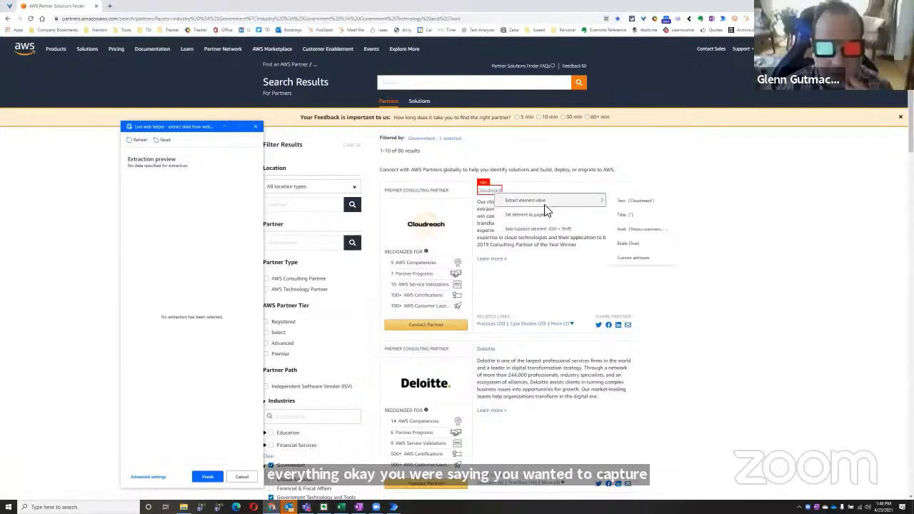
click(630, 206)
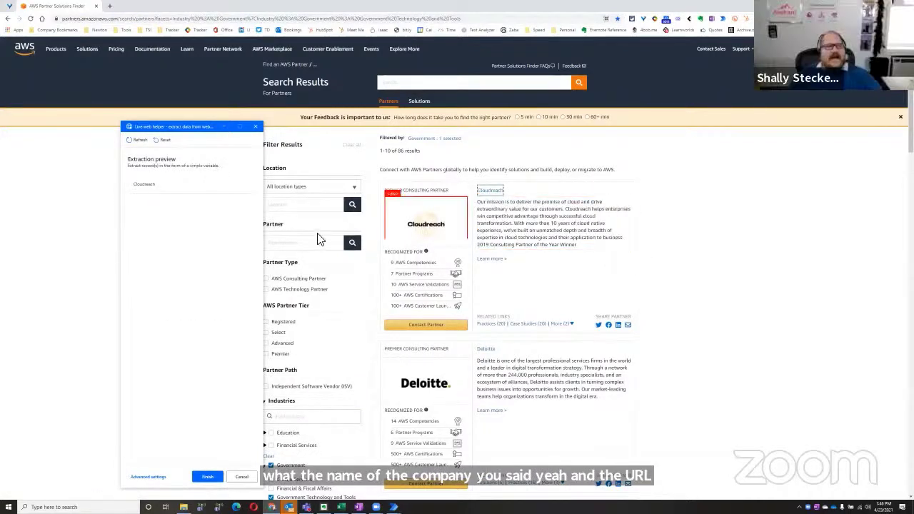
right_click(494, 195)
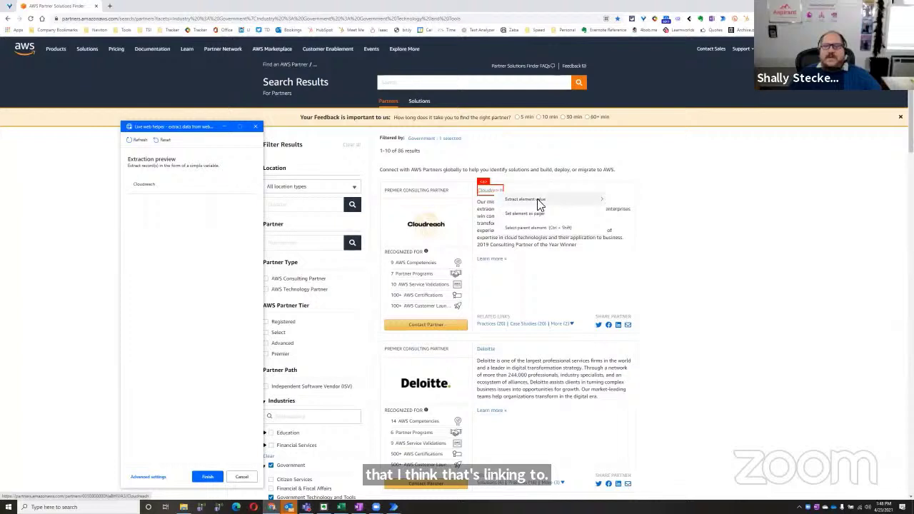
mouse_move(557, 200)
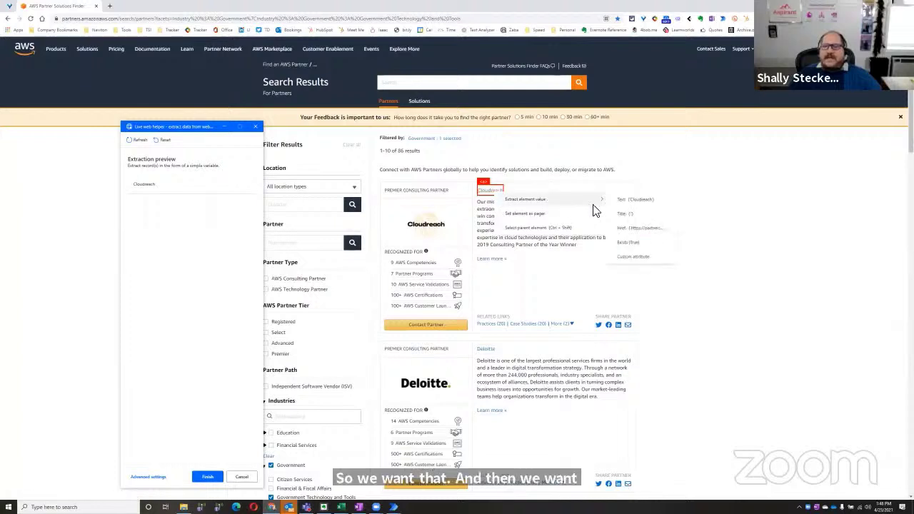
click(645, 230)
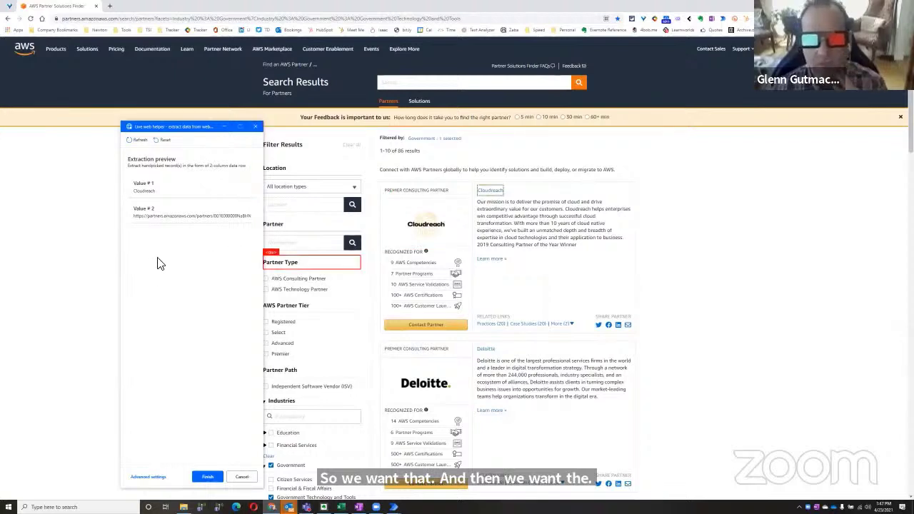
Step: Extract the text of Cloudreach's description paragraph as another value of the record
right_click(527, 225)
mouse_move(565, 228)
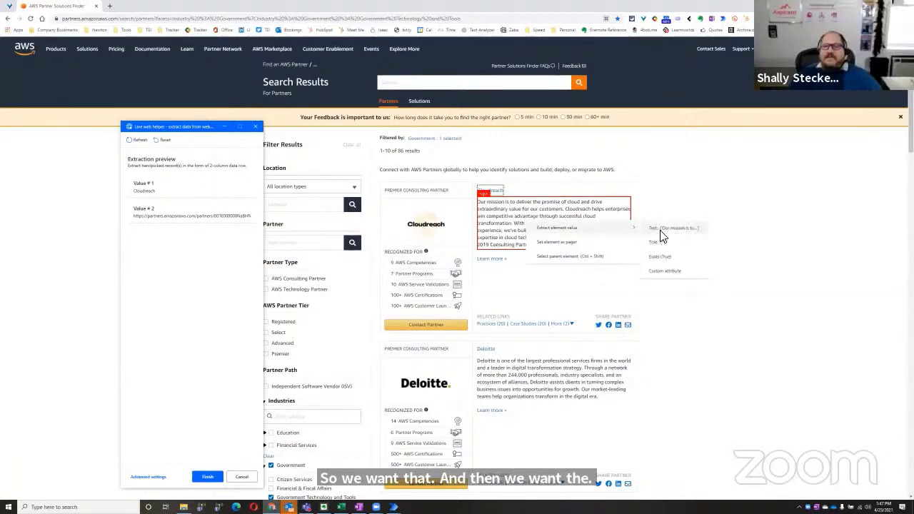
click(663, 230)
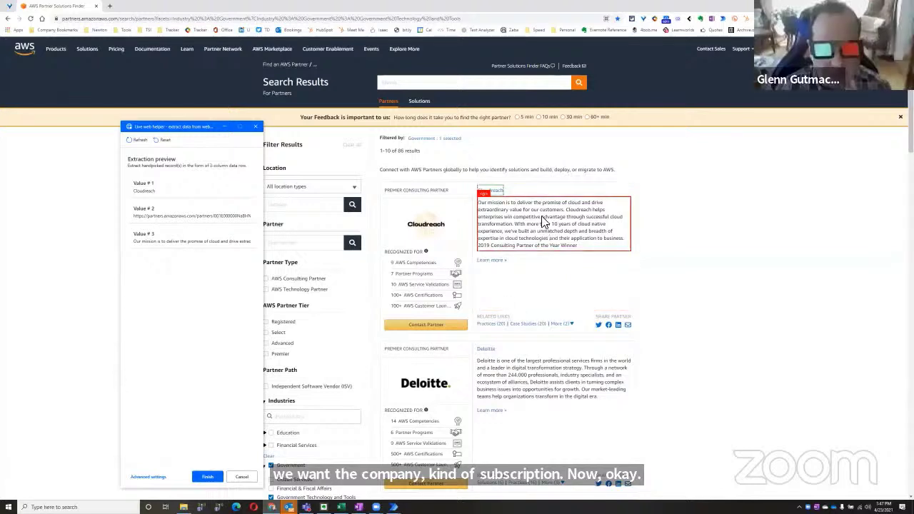
Step: Try selecting successive parent elements from Cloudreach's AWS Competencies entry up to the whole Recognized For block
scroll(549, 228, down, 1)
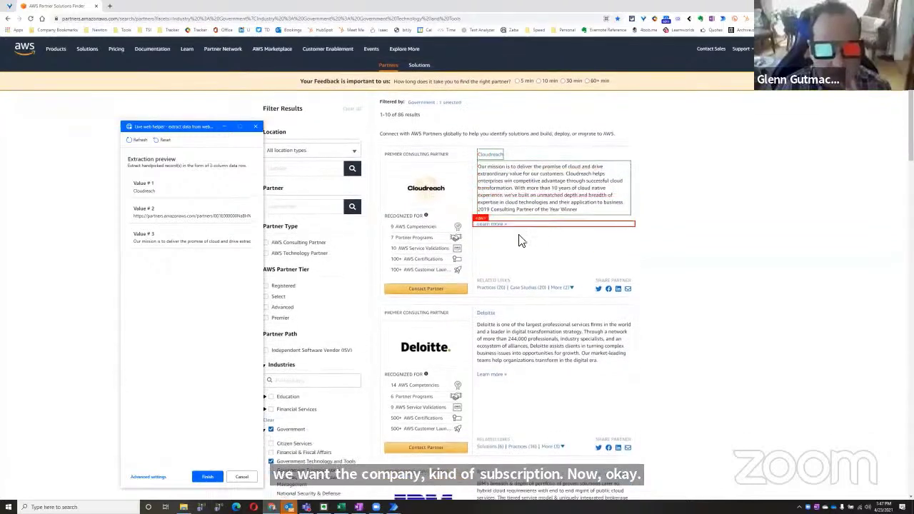
click(422, 229)
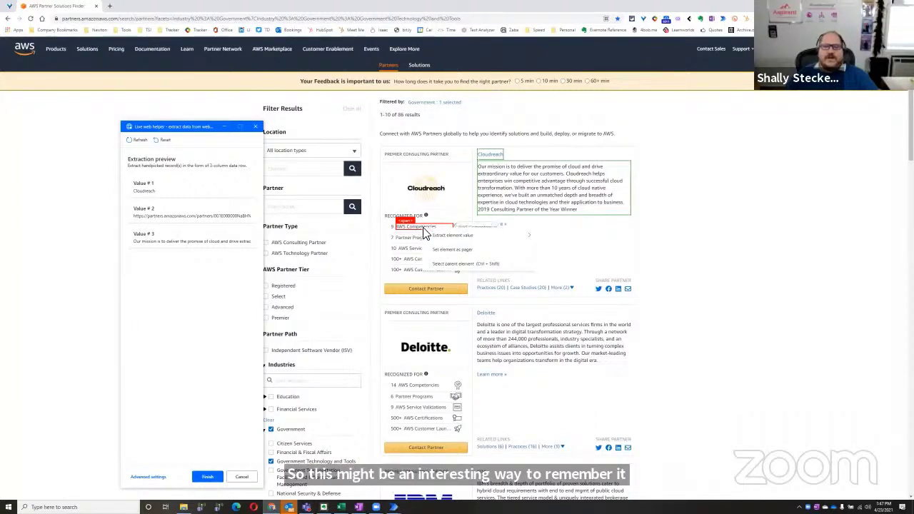
click(407, 230)
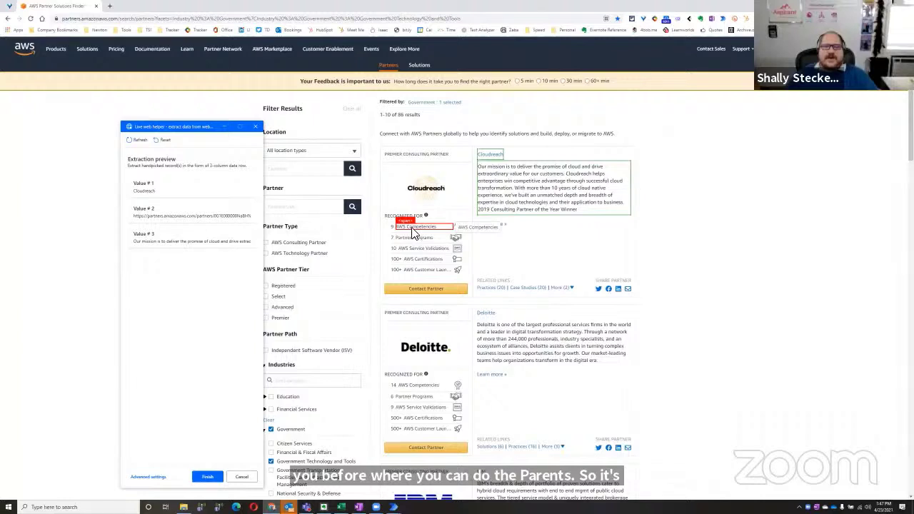
click(413, 232)
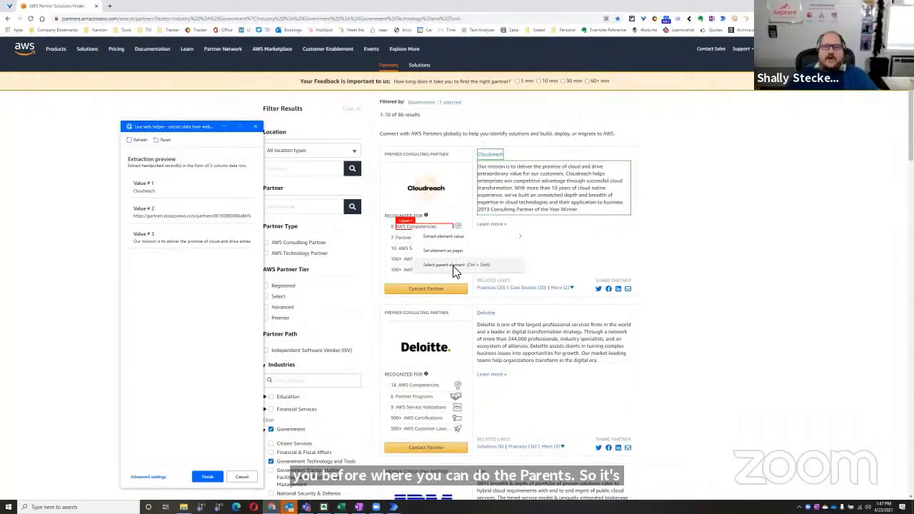
click(457, 270)
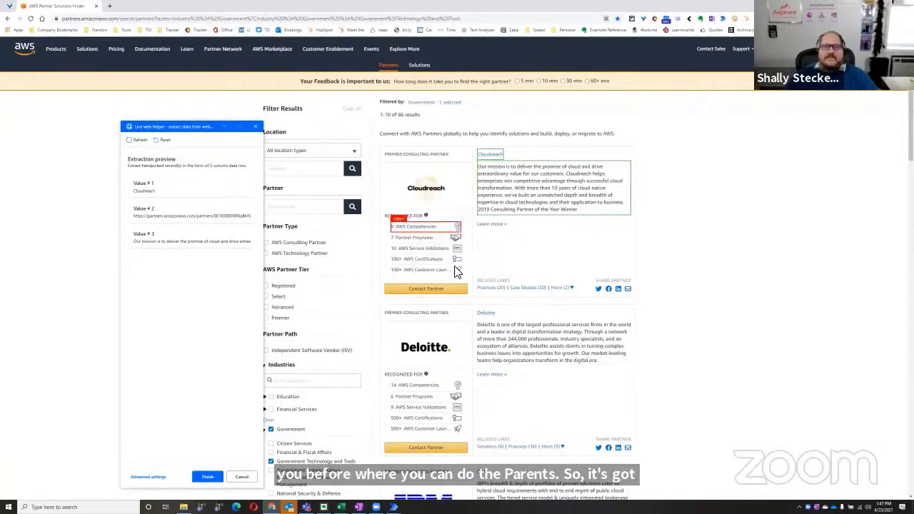
click(423, 231)
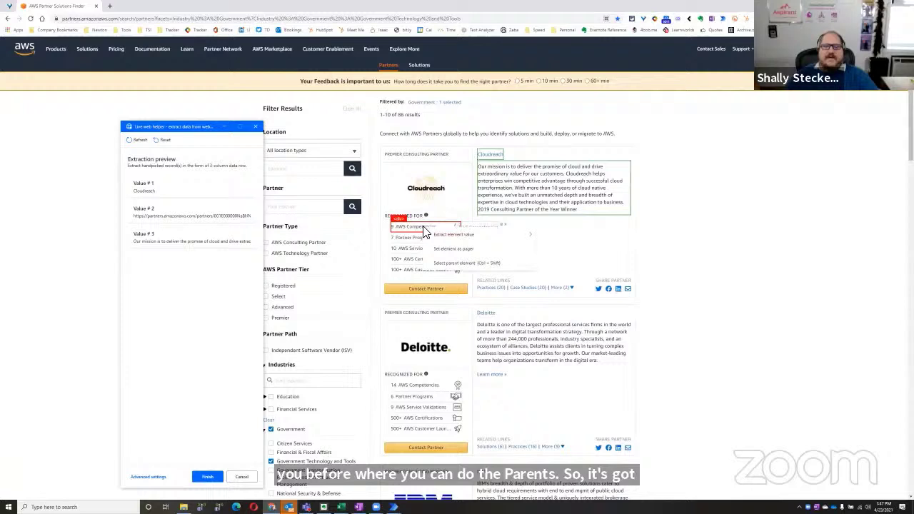
click(458, 264)
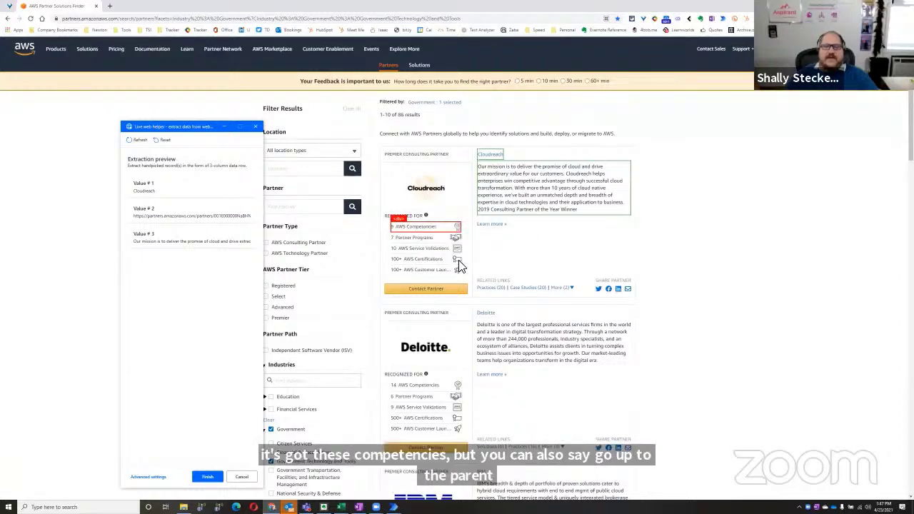
click(421, 234)
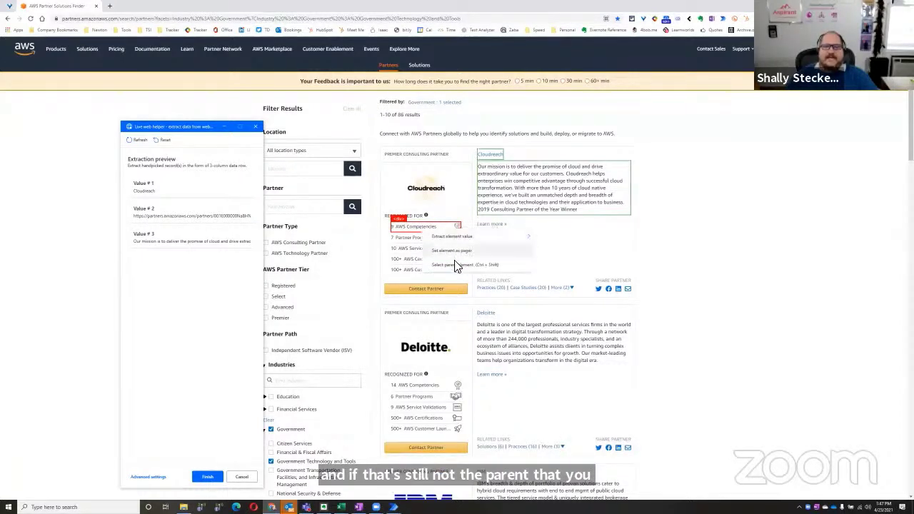
click(455, 261)
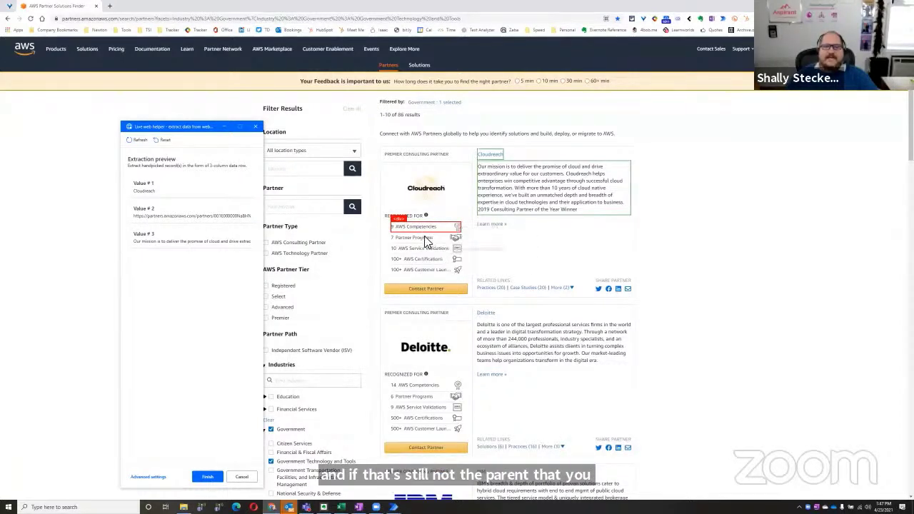
click(387, 228)
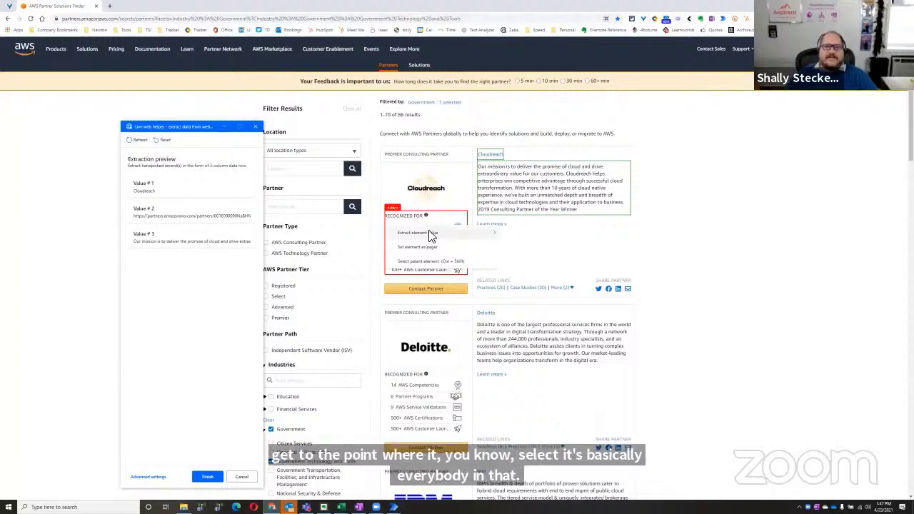
mouse_move(474, 233)
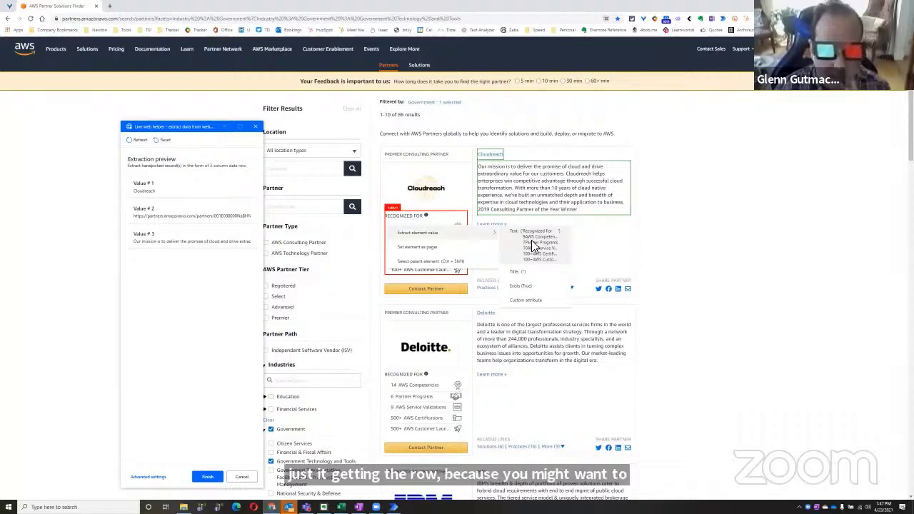
click(377, 238)
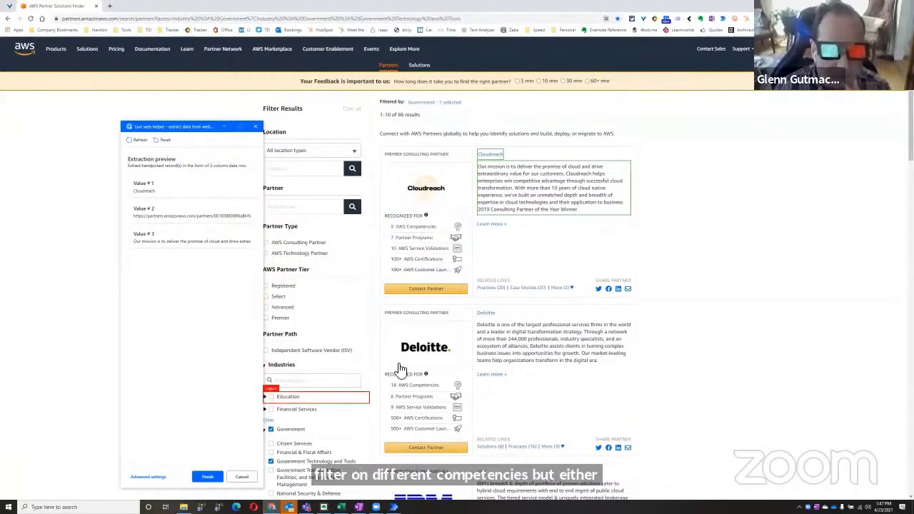
Step: Compare the Recognized For lists across the partner listings to check whether every partner has the same entries
scroll(436, 384, down, 1)
scroll(432, 384, down, 5)
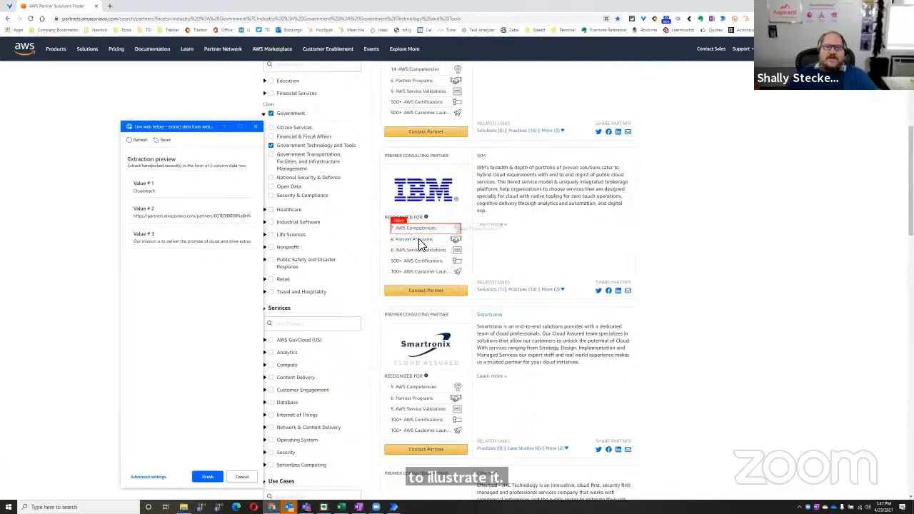
scroll(418, 268, up, 4)
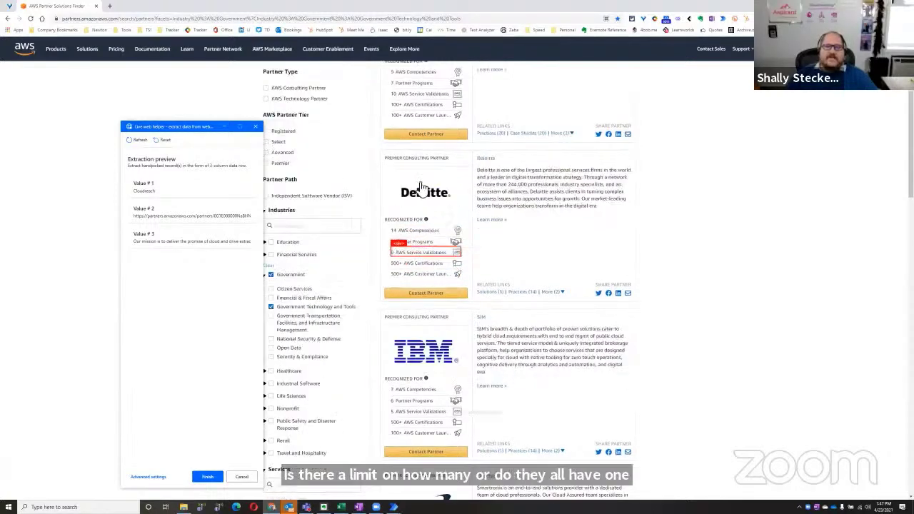
scroll(411, 258, up, 2)
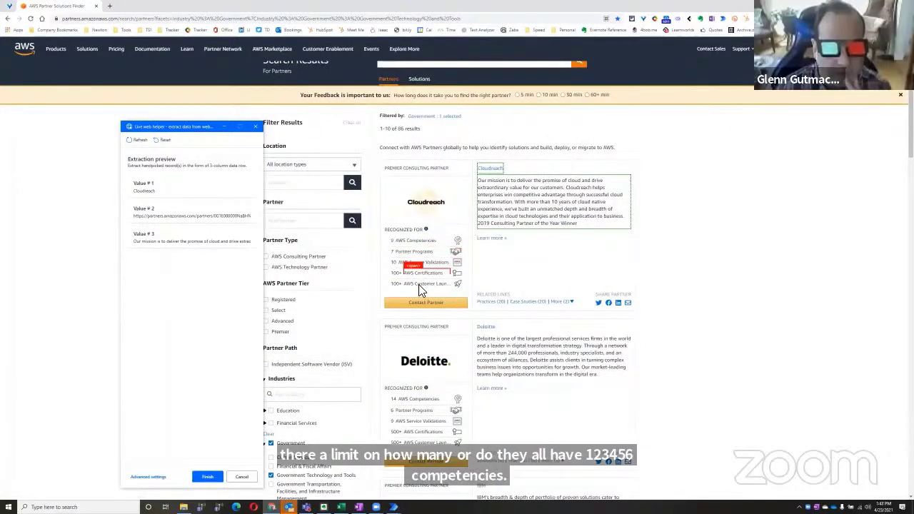
scroll(433, 310, down, 5)
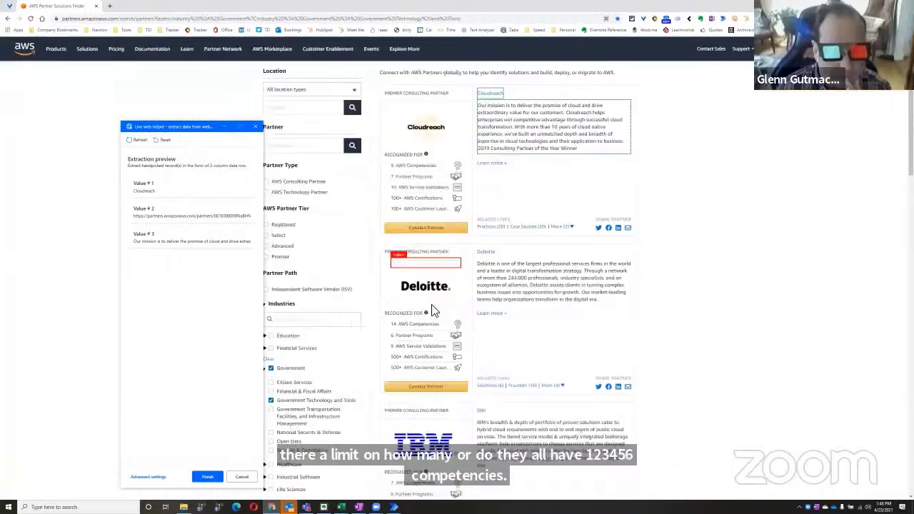
scroll(438, 307, down, 10)
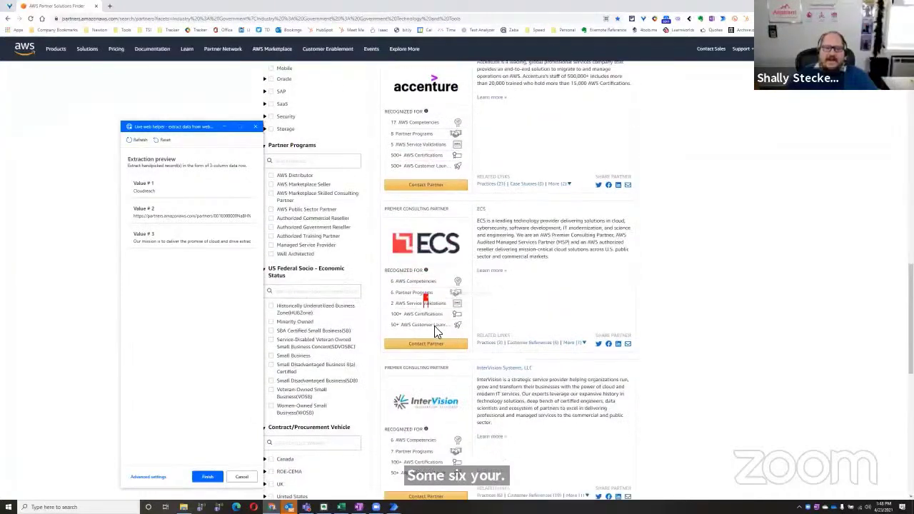
scroll(438, 288, down, 1)
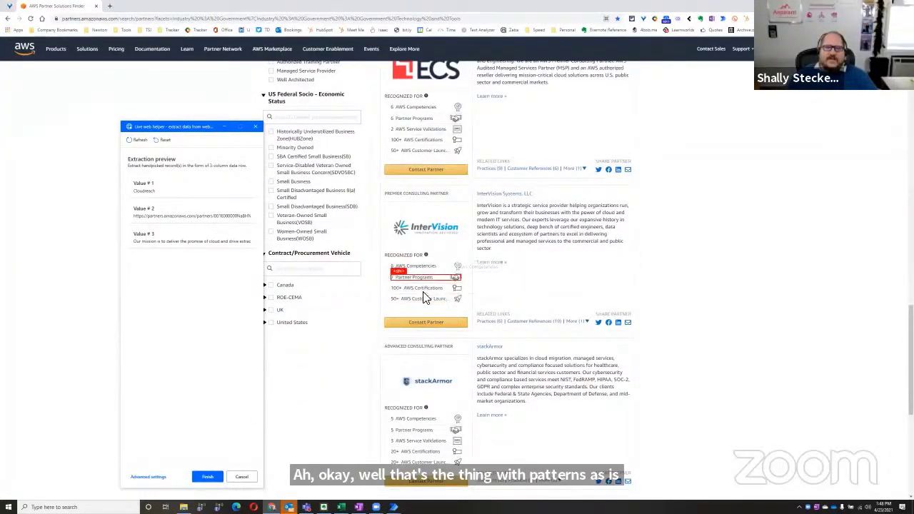
scroll(426, 302, up, 11)
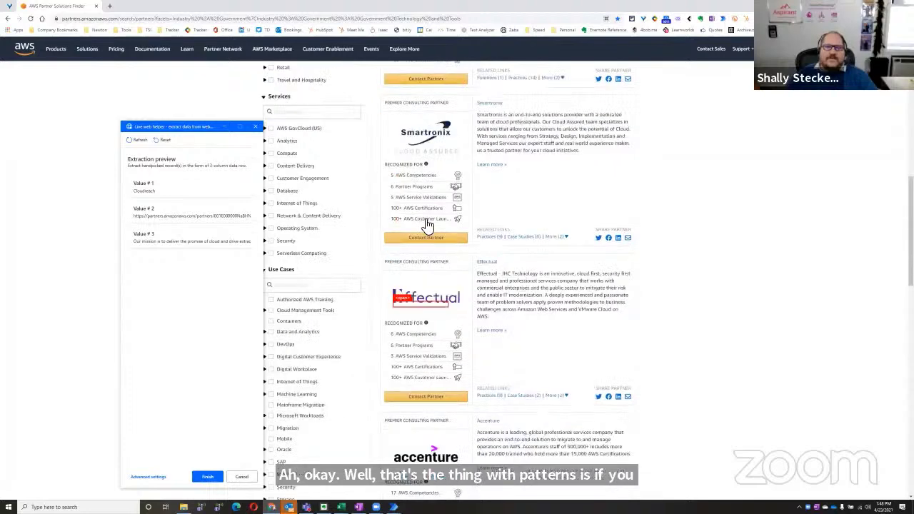
scroll(416, 277, up, 5)
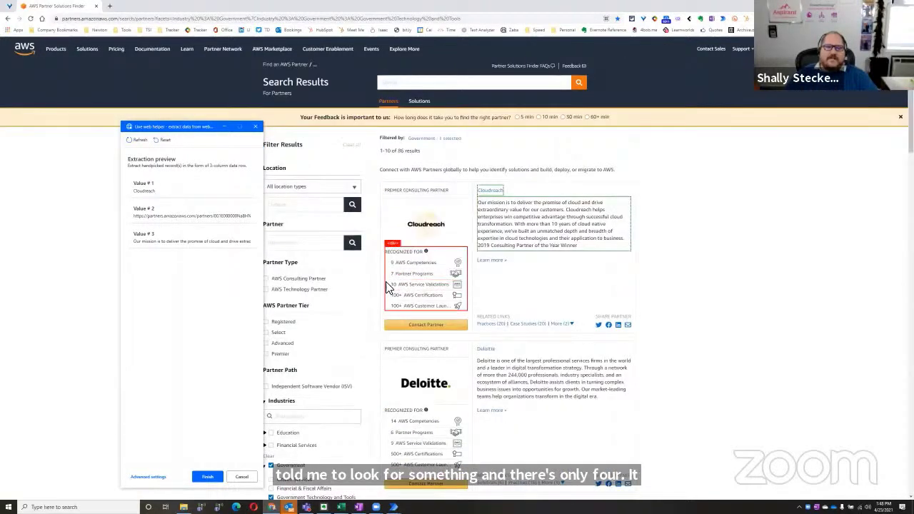
Step: Extract the text of Cloudreach's whole Recognized For block as another value of the record
right_click(391, 285)
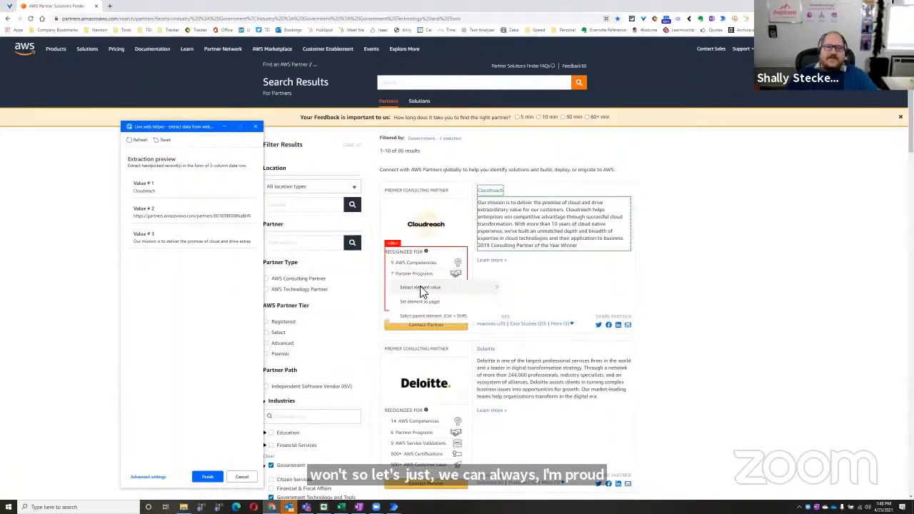
mouse_move(443, 287)
click(544, 302)
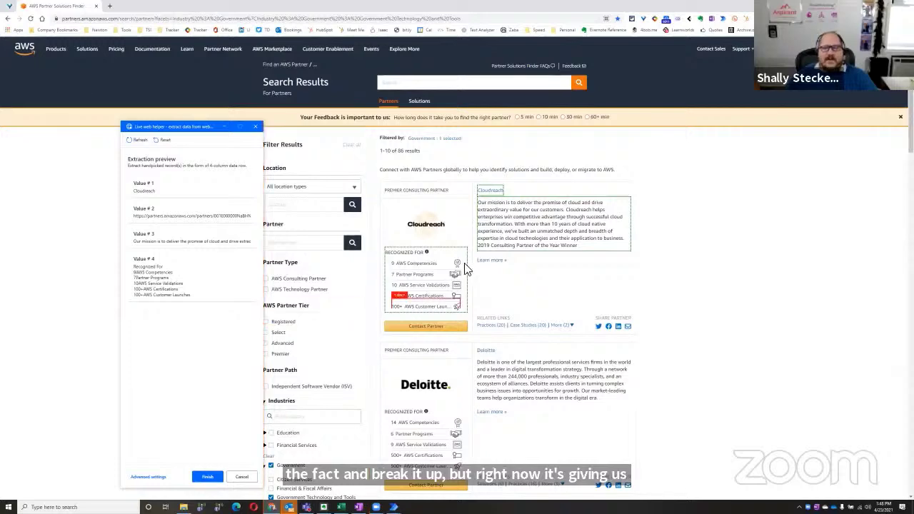
Step: Extract the Deloitte partner name's text to extend the pattern to all listings, and narrow the extraction preview window
scroll(532, 278, down, 1)
scroll(536, 243, down, 3)
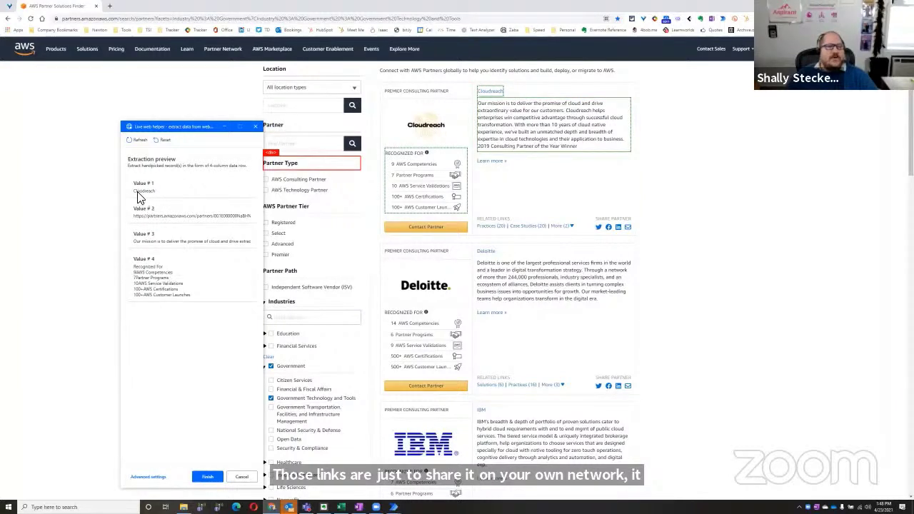
click(488, 252)
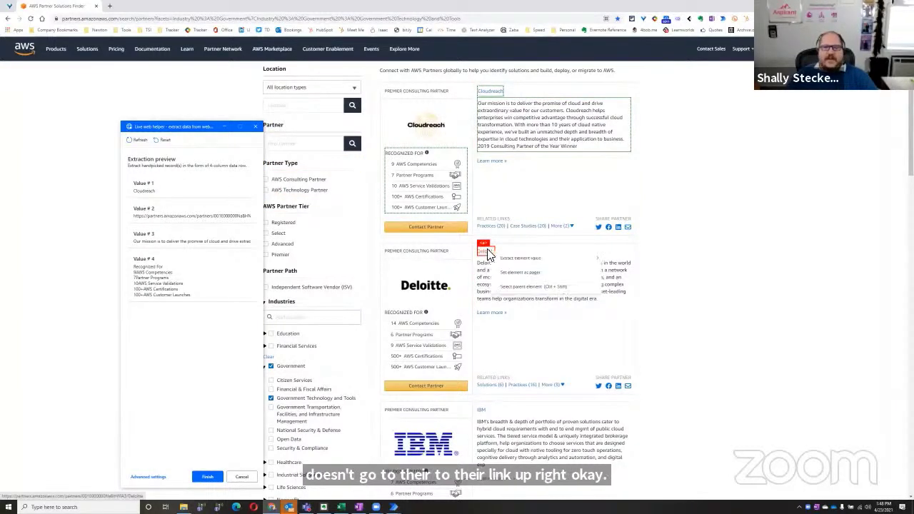
mouse_move(521, 258)
click(621, 262)
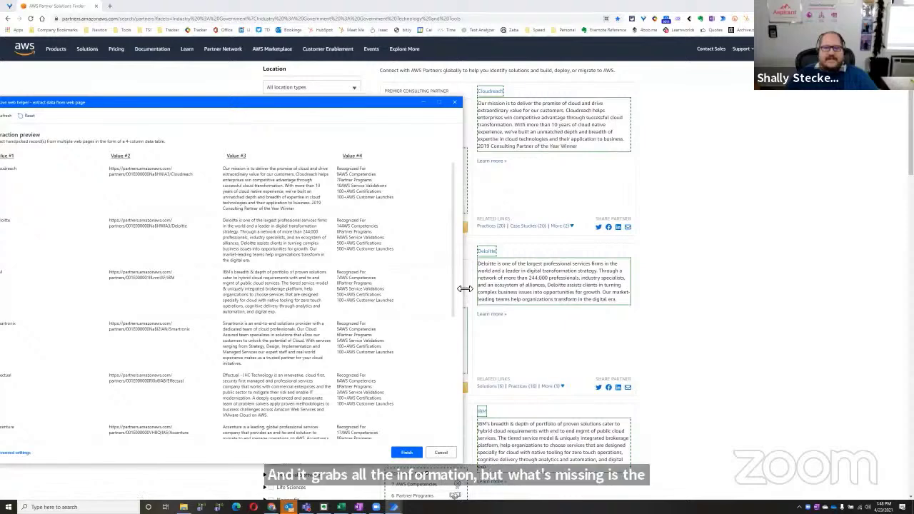
drag(465, 289, 274, 289)
Step: Set the next-page arrow below the partner results as the pager and finish the web data selection
scroll(525, 237, down, 20)
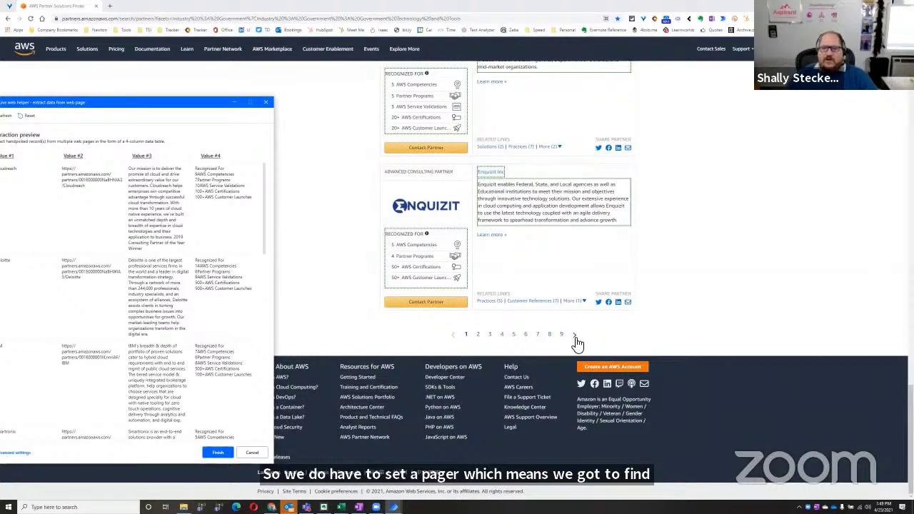
right_click(576, 343)
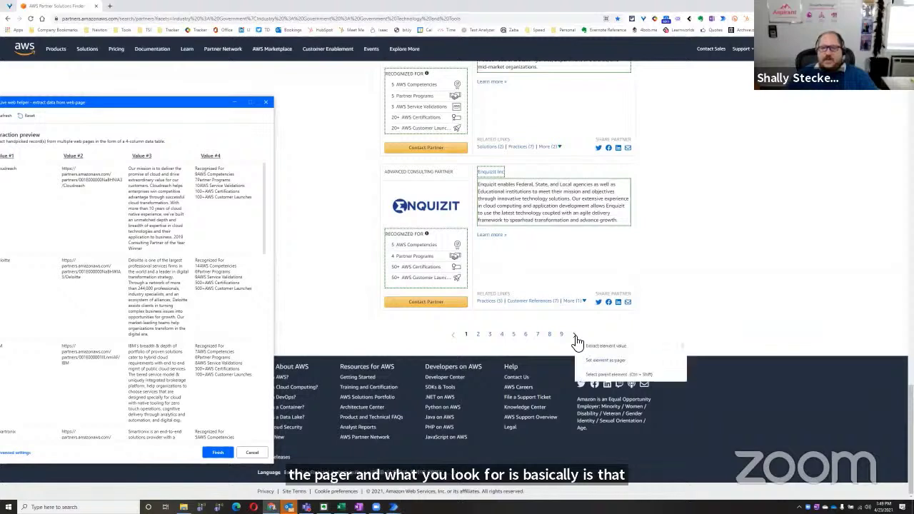
click(614, 360)
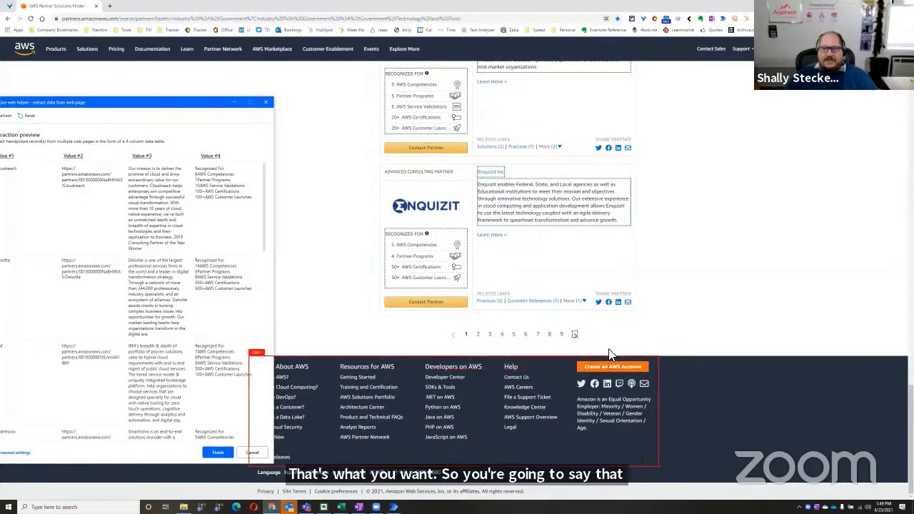
click(216, 451)
Step: Try the All available page option for the extraction, and set it back to Only the first
click(488, 260)
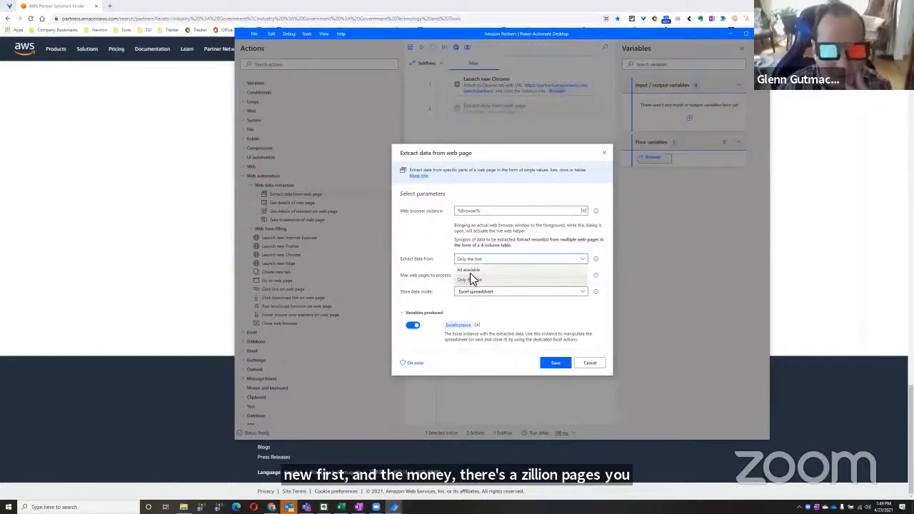
click(470, 280)
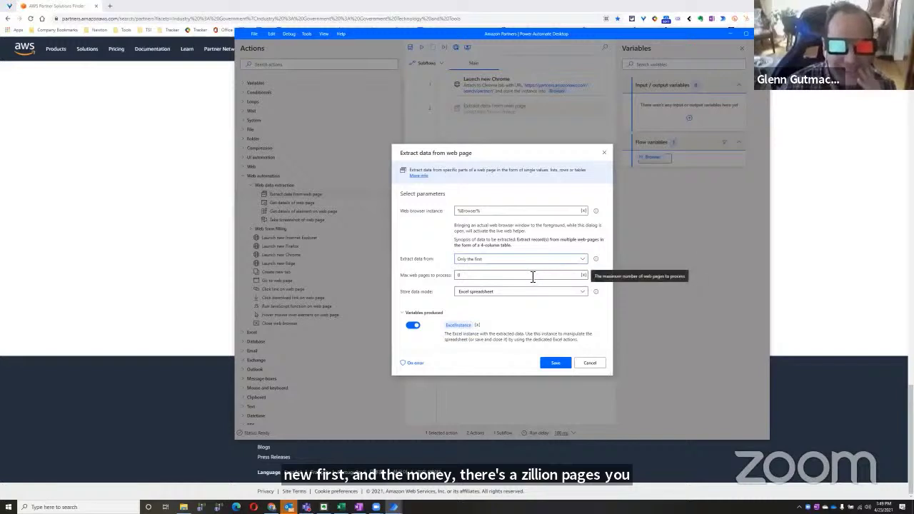
click(486, 259)
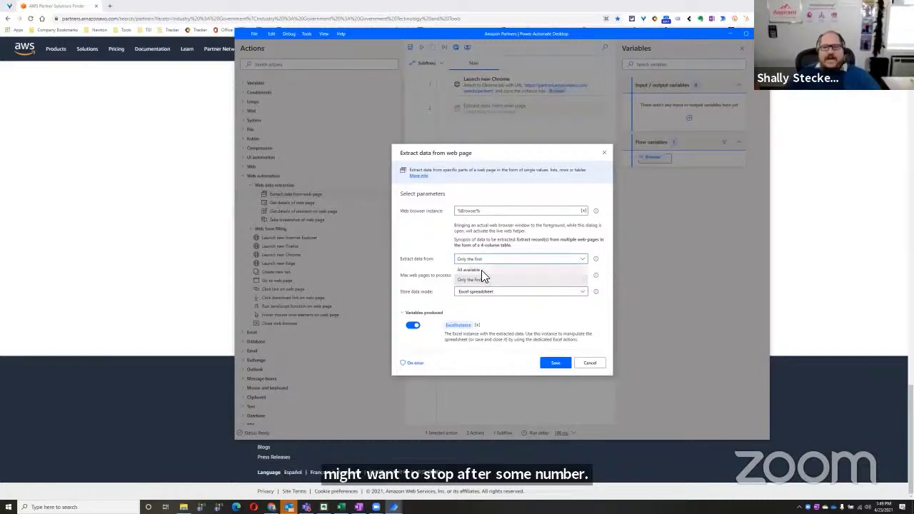
click(477, 270)
click(480, 260)
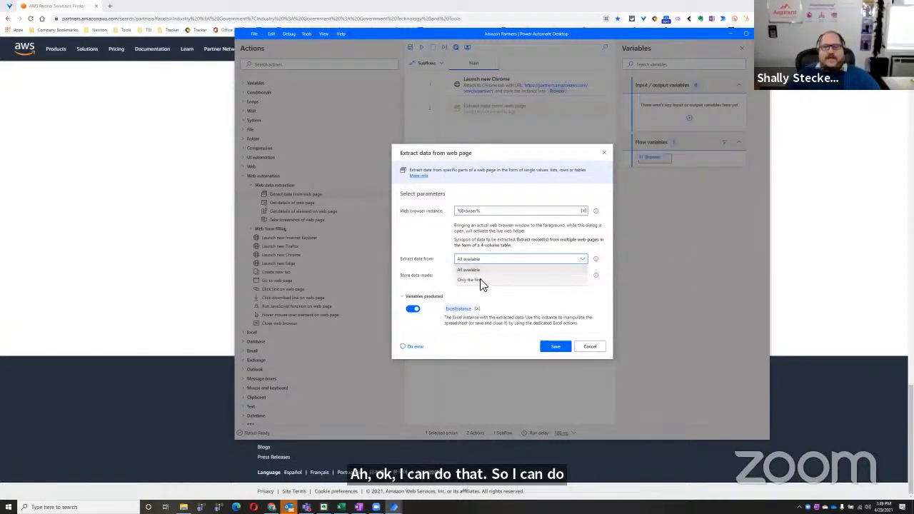
click(471, 280)
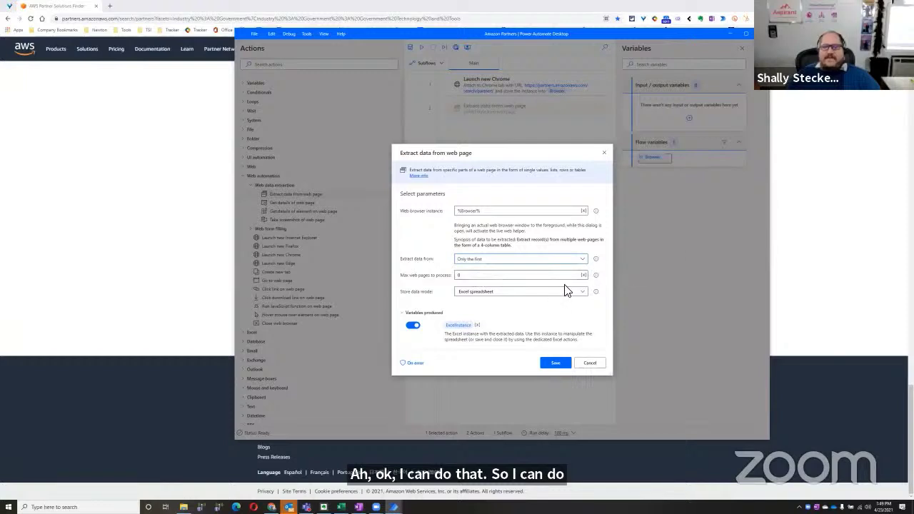
Step: Limit the extraction to a maximum of 3 web pages, save the action and run the Amazon Partners flow
click(512, 279)
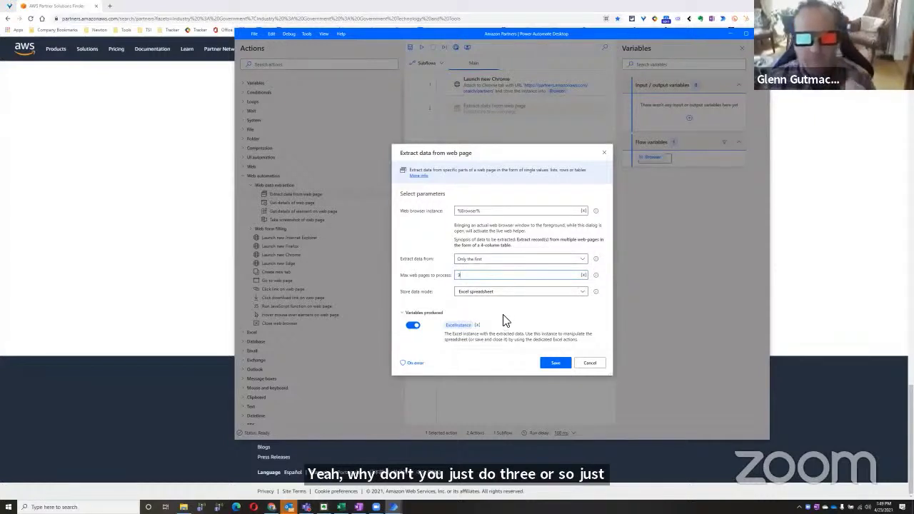
click(554, 365)
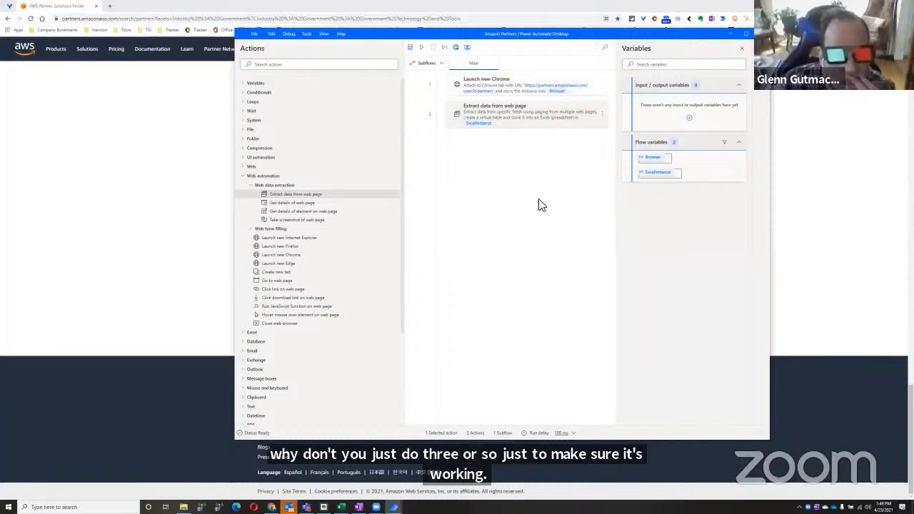
click(421, 48)
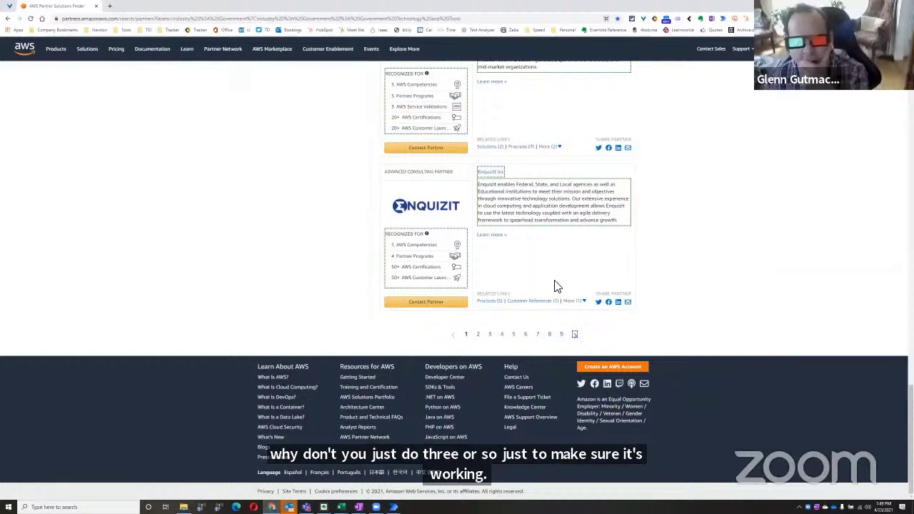
key(alt+Tab)
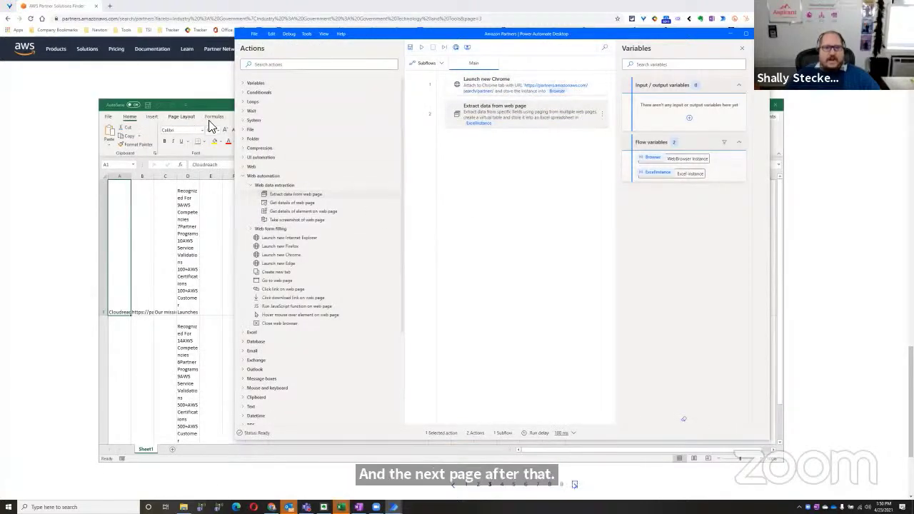
Step: In the Excel workbook of extracted partners, widen all the data columns and reduce the height of all rows to one line
click(221, 112)
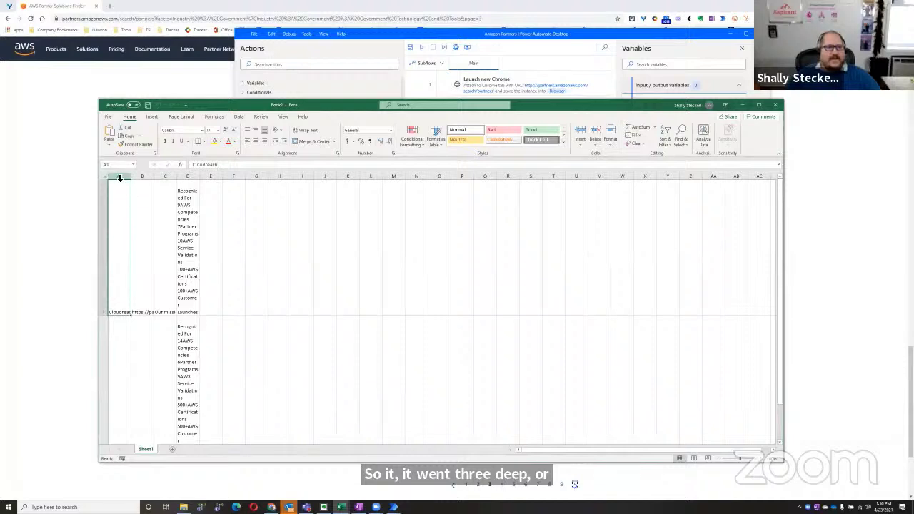
drag(120, 178, 359, 202)
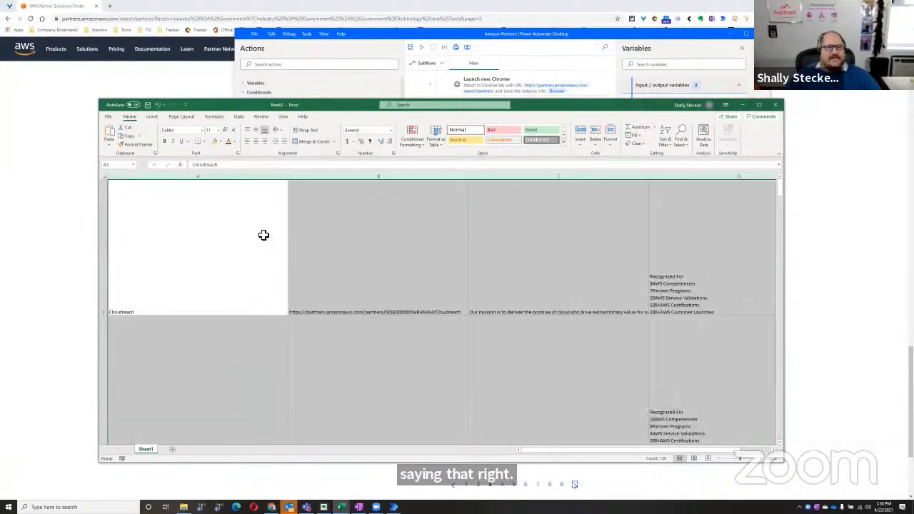
click(103, 181)
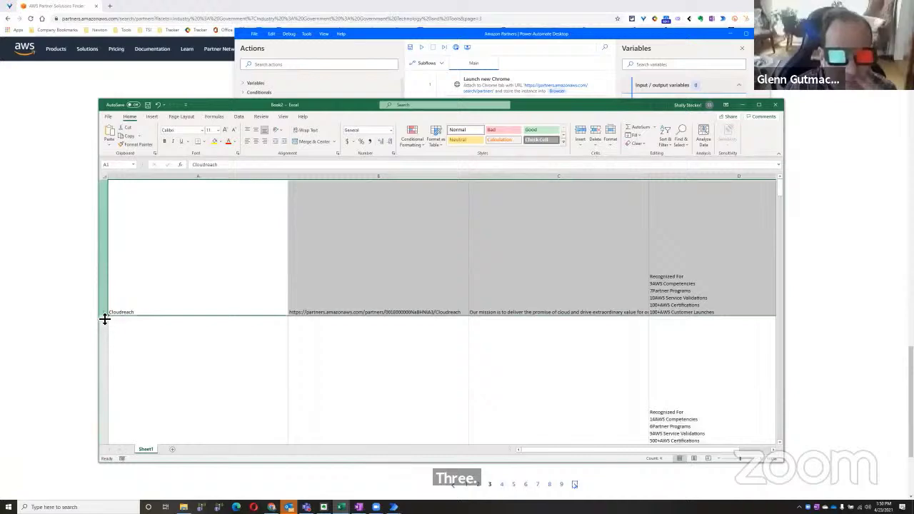
click(104, 178)
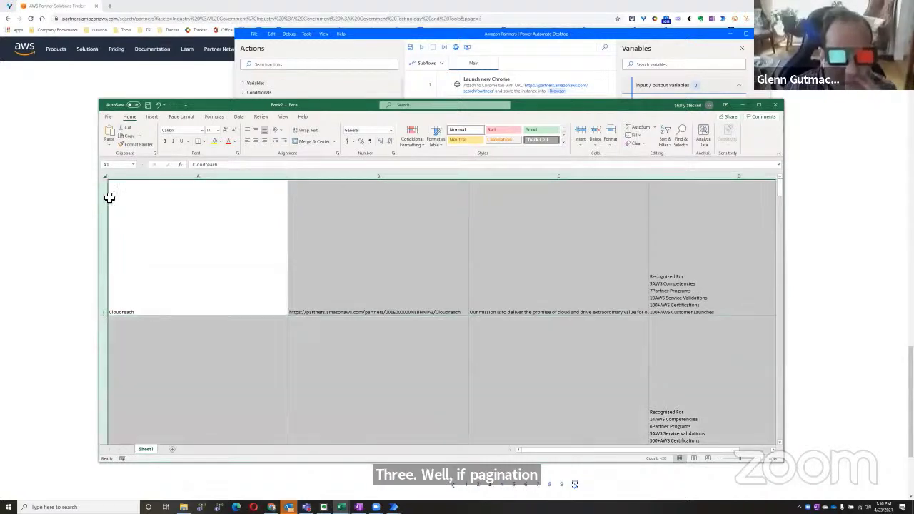
drag(108, 316, 134, 188)
Step: Select the partner names in column A and review the extracted list down to its last row
click(135, 189)
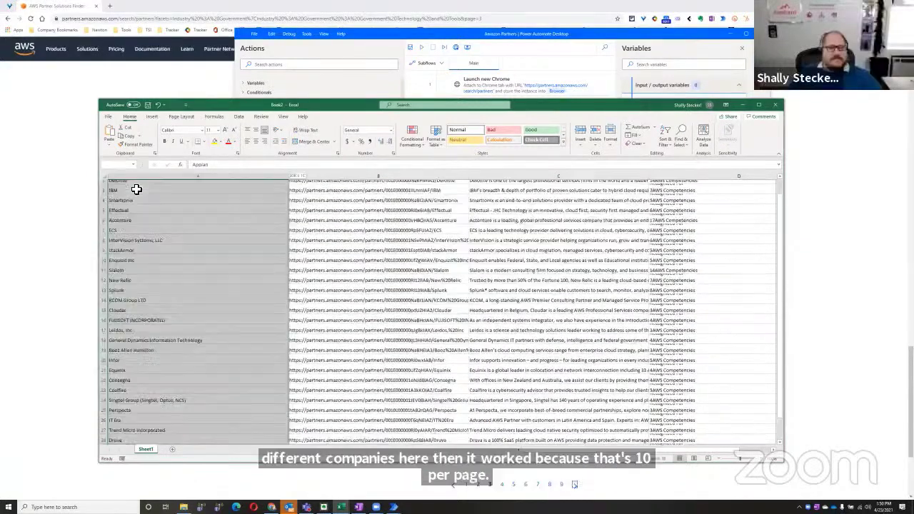
scroll(208, 328, down, 2)
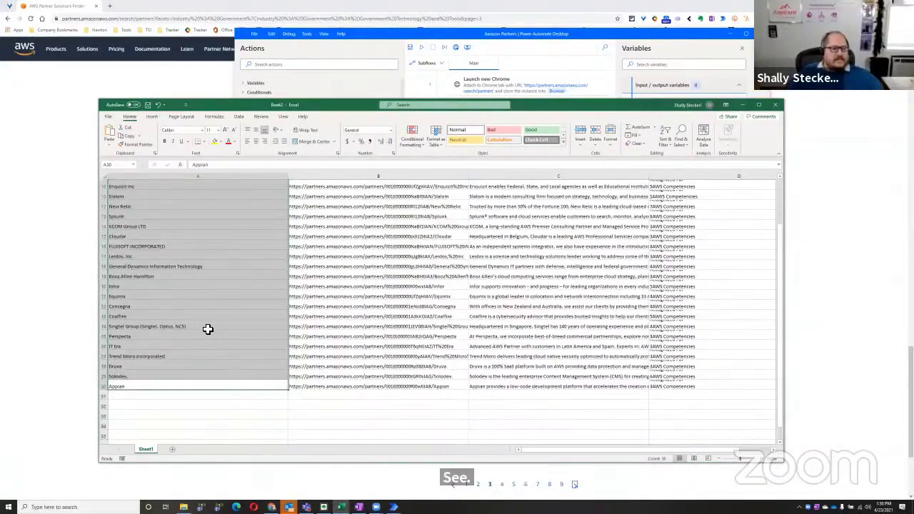
scroll(212, 336, up, 3)
click(187, 196)
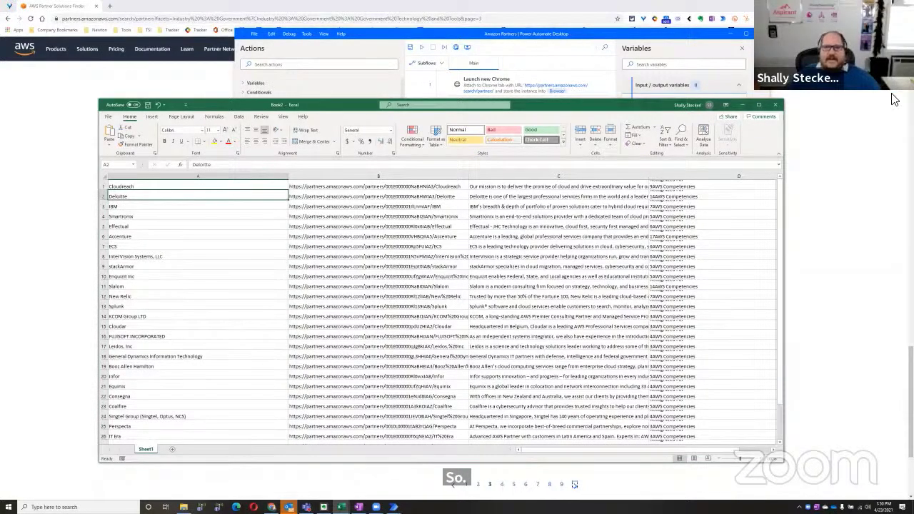
Step: Switch to the AWS partner results in Chrome, open results page 9, and examine the result total and the pager
key(alt+Tab)
scroll(568, 345, down, 3)
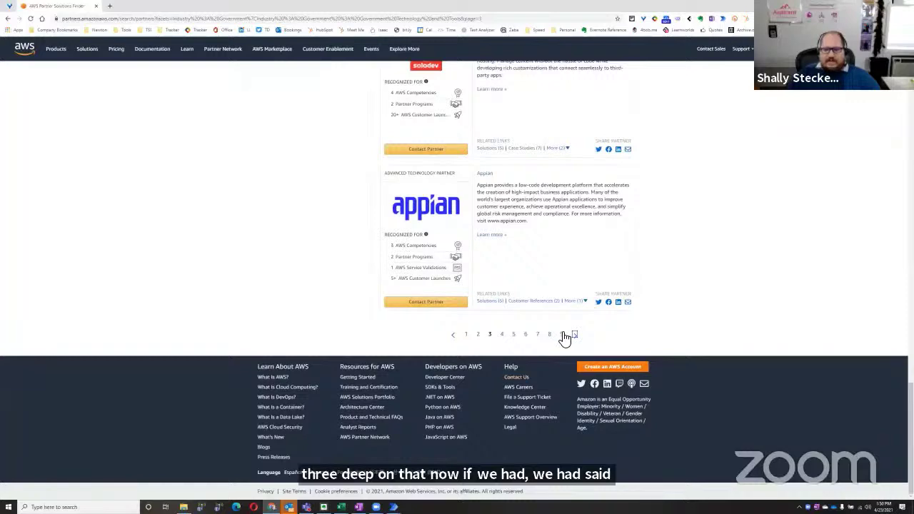
click(562, 335)
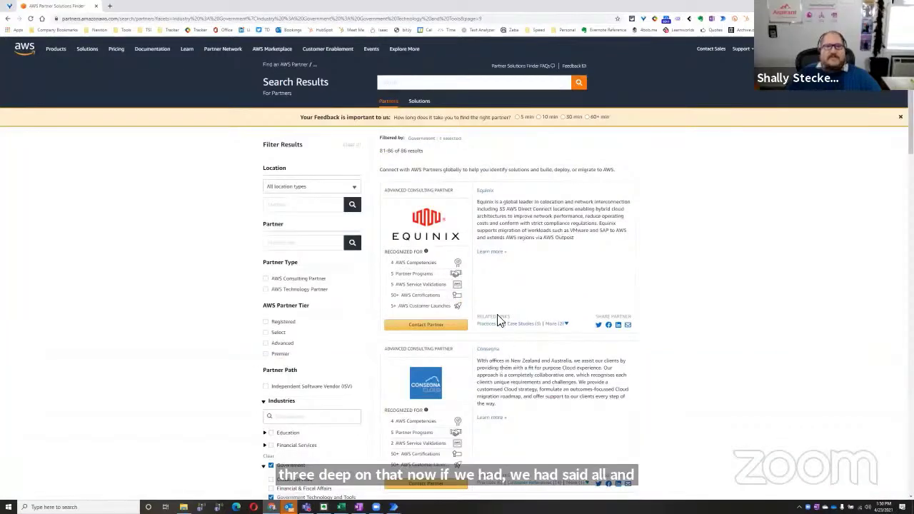
drag(401, 152, 422, 151)
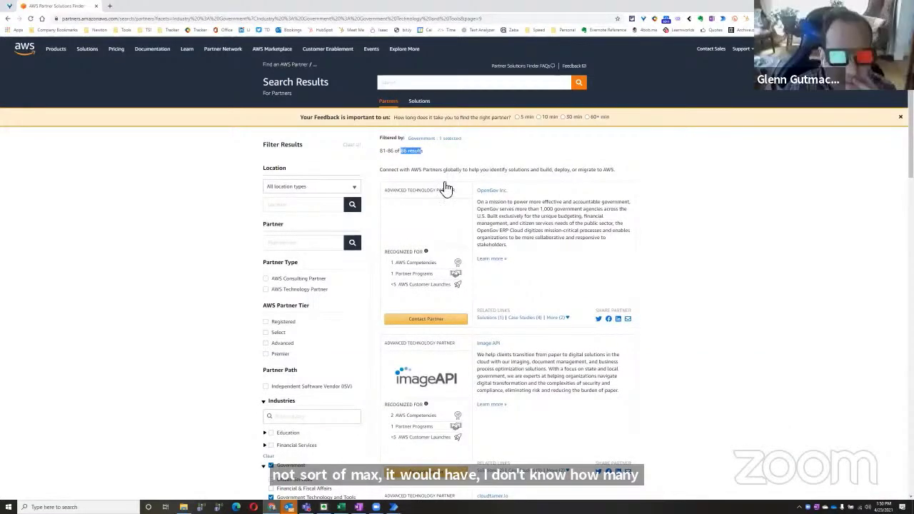
scroll(577, 388, down, 1)
scroll(577, 388, down, 15)
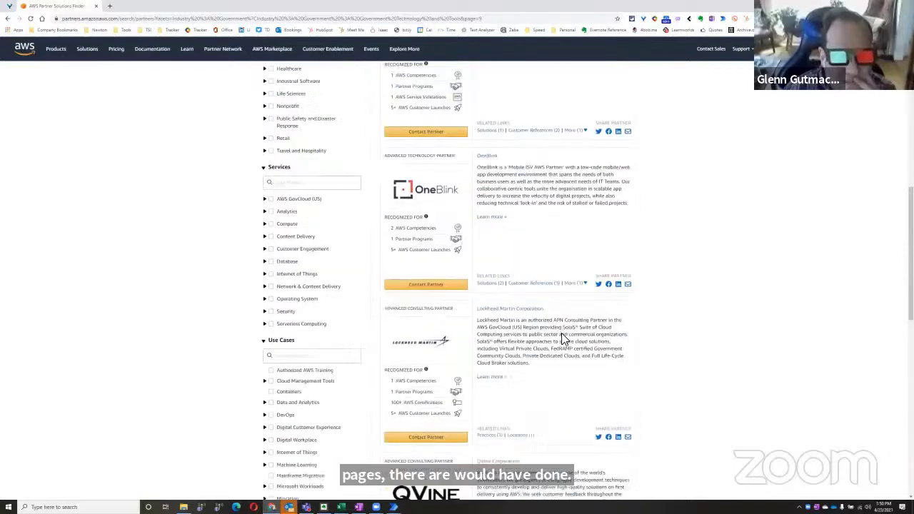
scroll(585, 379, up, 2)
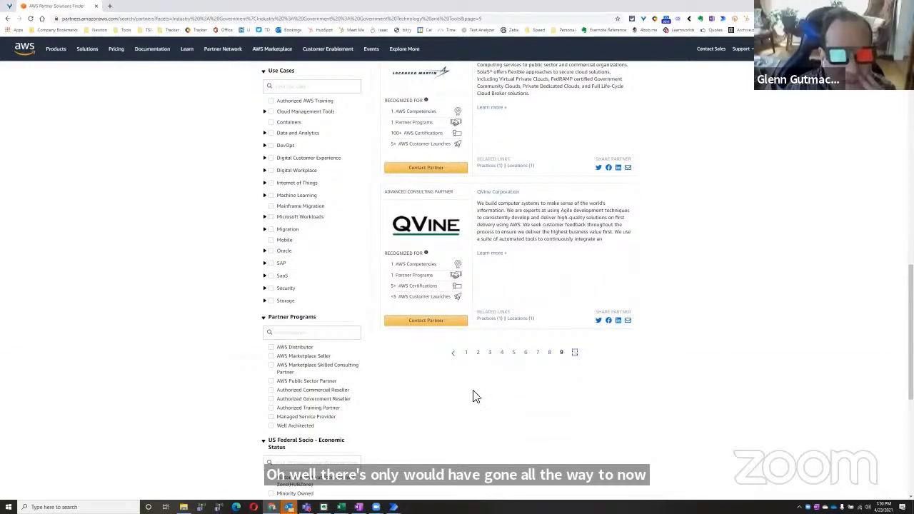
scroll(292, 365, up, 15)
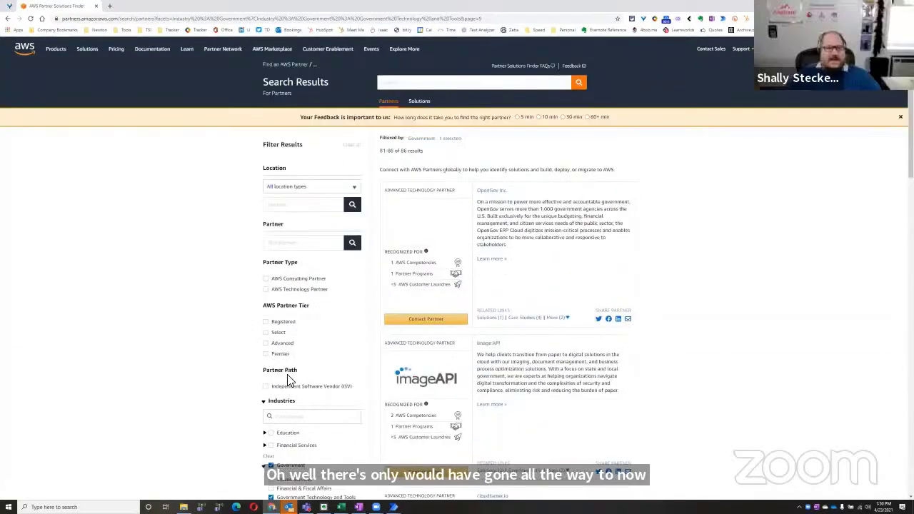
Step: Clear the Government industry filter from the partner search and check how many result pages the unfiltered list has
scroll(271, 351, down, 1)
click(270, 349)
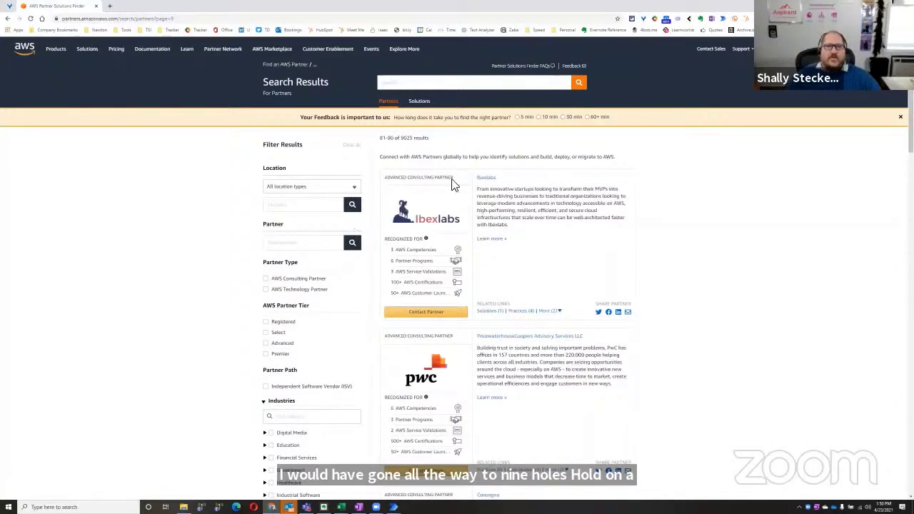
scroll(619, 416, down, 1)
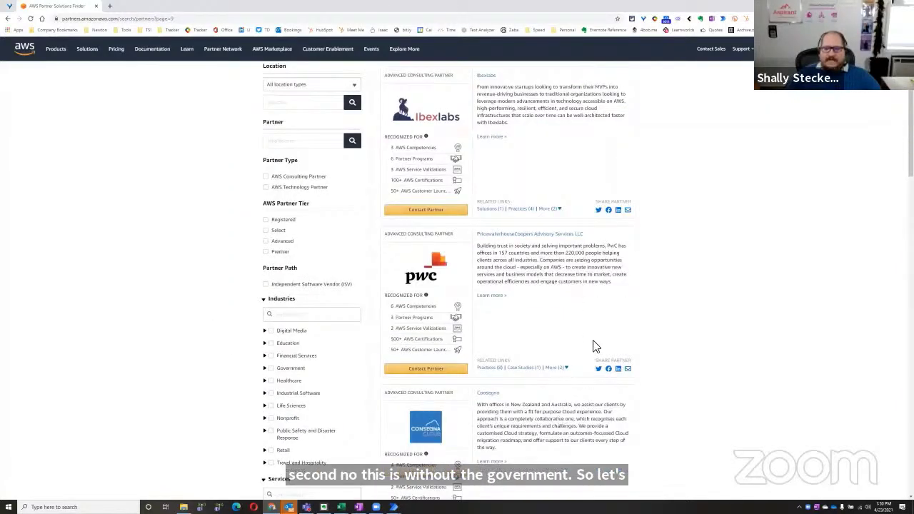
scroll(596, 347, down, 18)
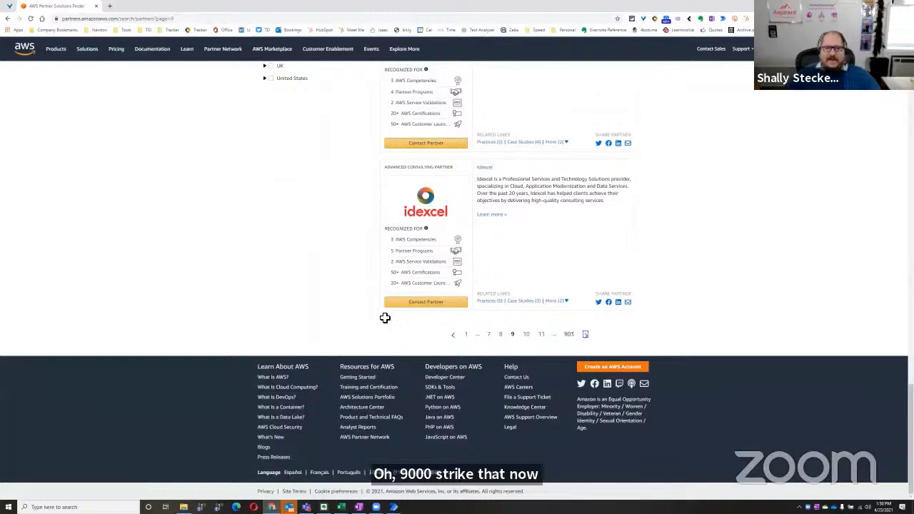
key(alt+Tab)
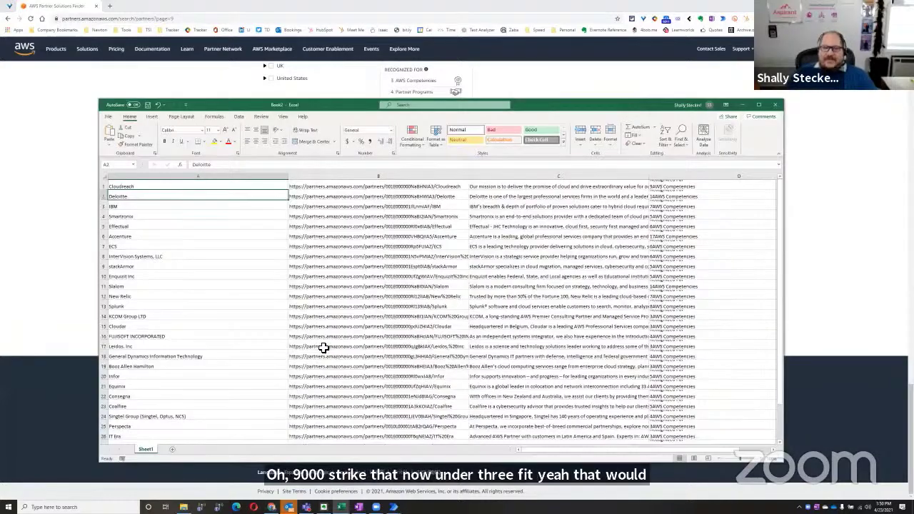
click(152, 276)
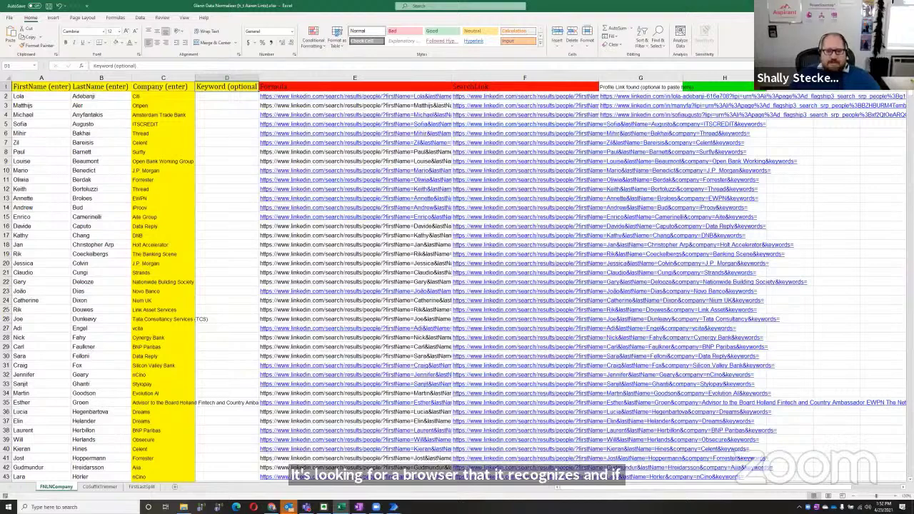
Step: Switch from Excel back to the unfiltered AWS partner results in Chrome and look through the listings and filters
key(alt+Tab)
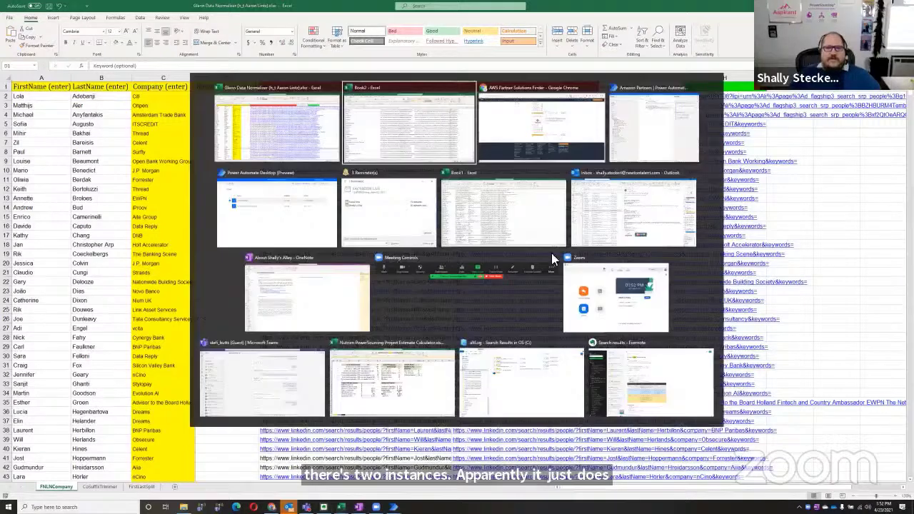
key(alt+Tab)
scroll(782, 247, up, 10)
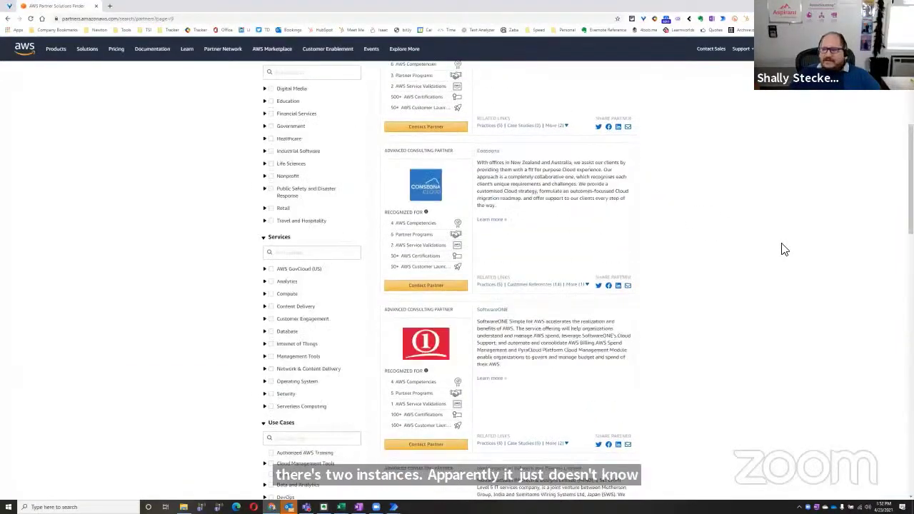